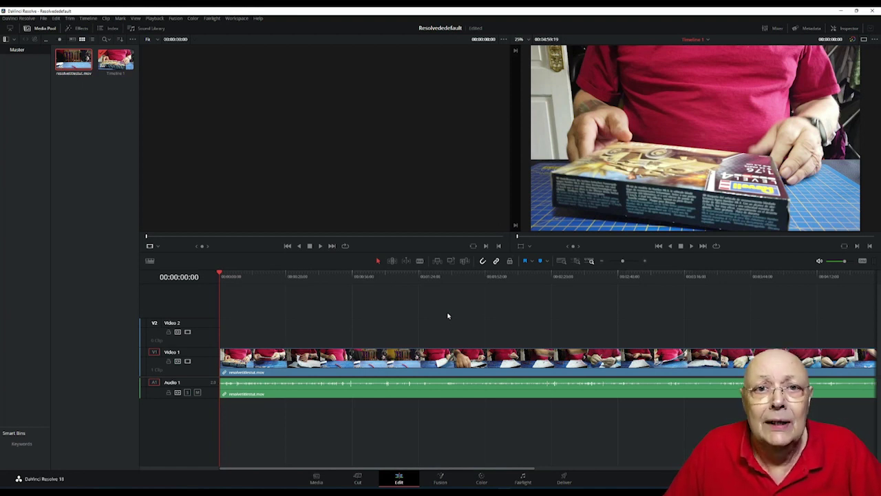
Add a basic Text title from the Titles effects to Video 2, above the footage and starting about 8 seconds in
left_click(80, 29)
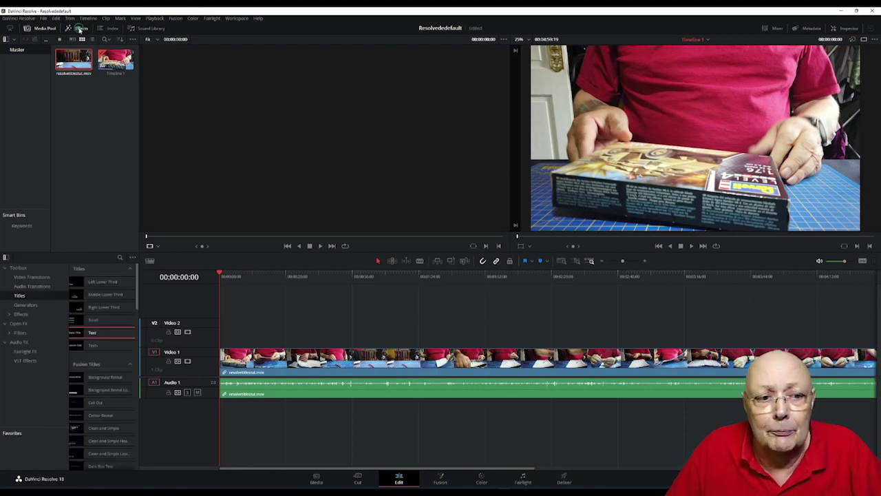
left_click(6, 268)
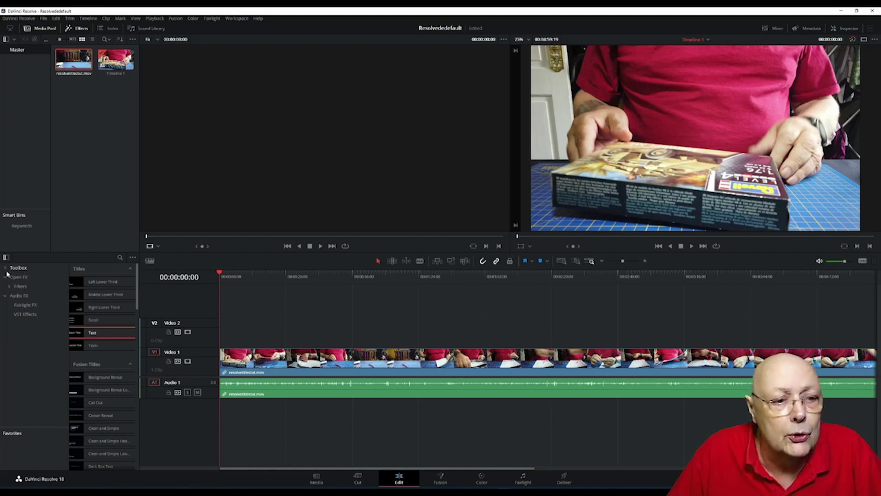
left_click(6, 269)
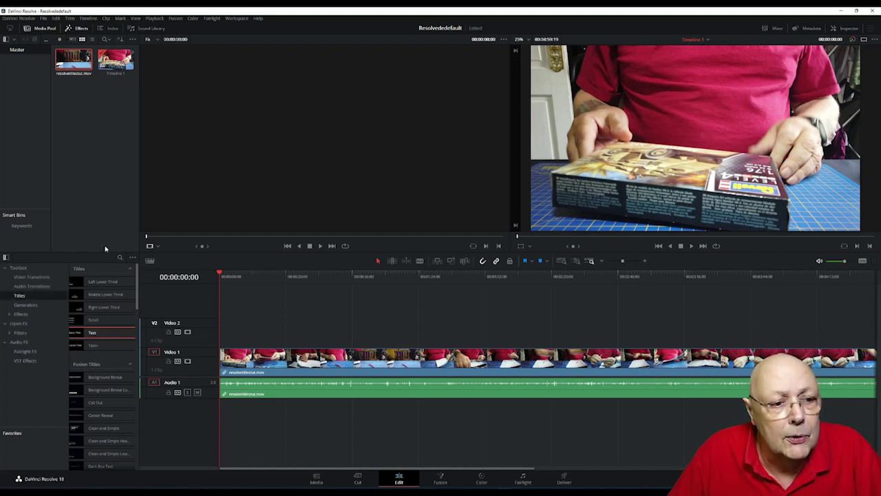
left_click(19, 296)
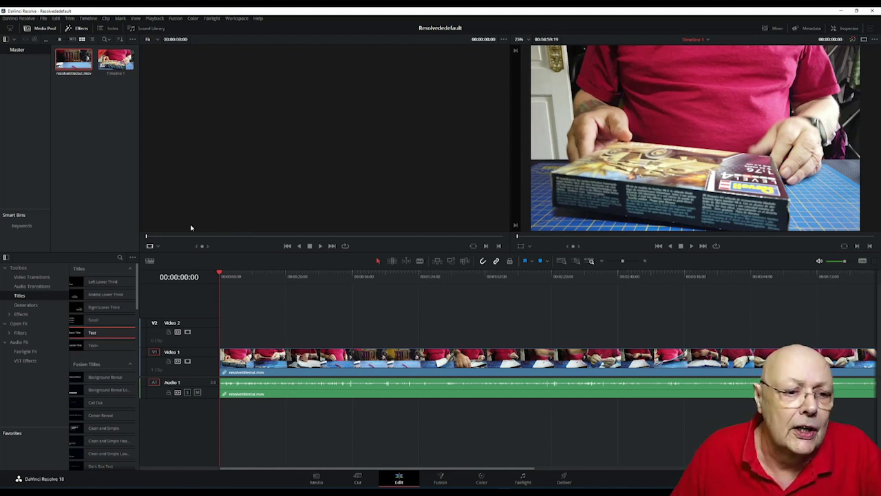
mouse_move(92, 333)
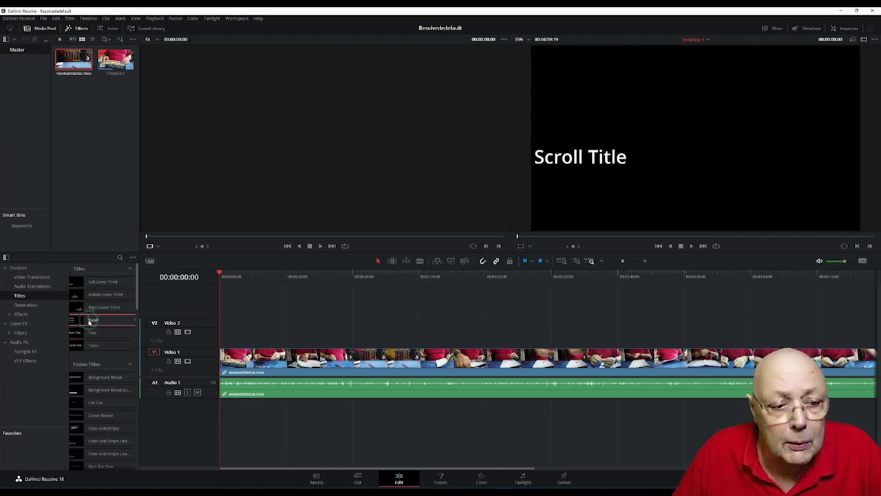
left_click_drag(92, 334, 242, 332)
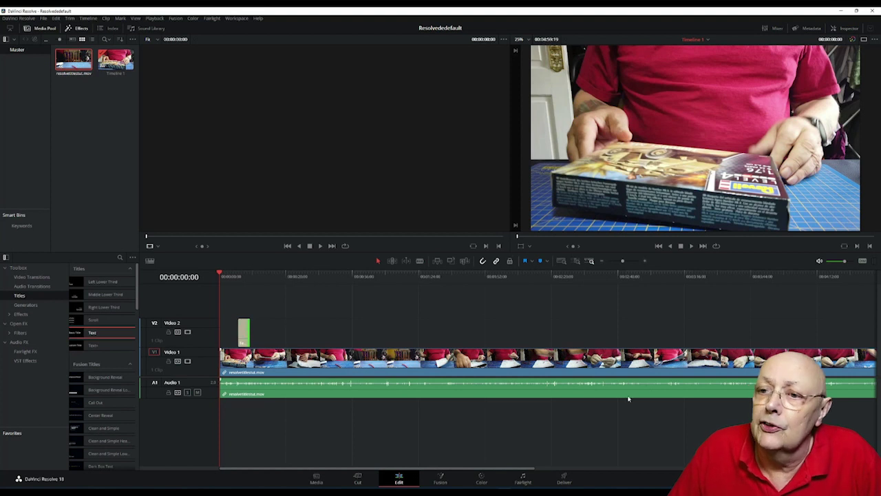
Replace the title's text with "Building a Humber MKII" on two lines, breaking after "Building a"
left_click(244, 327)
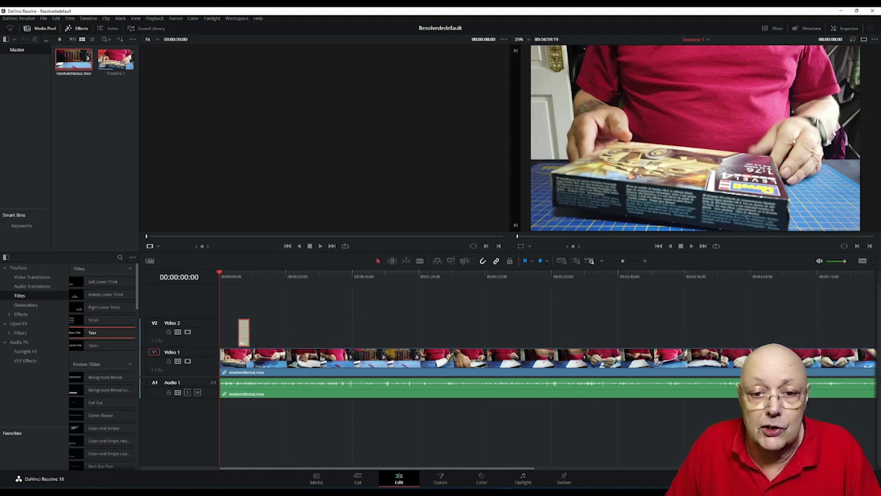
left_click(844, 29)
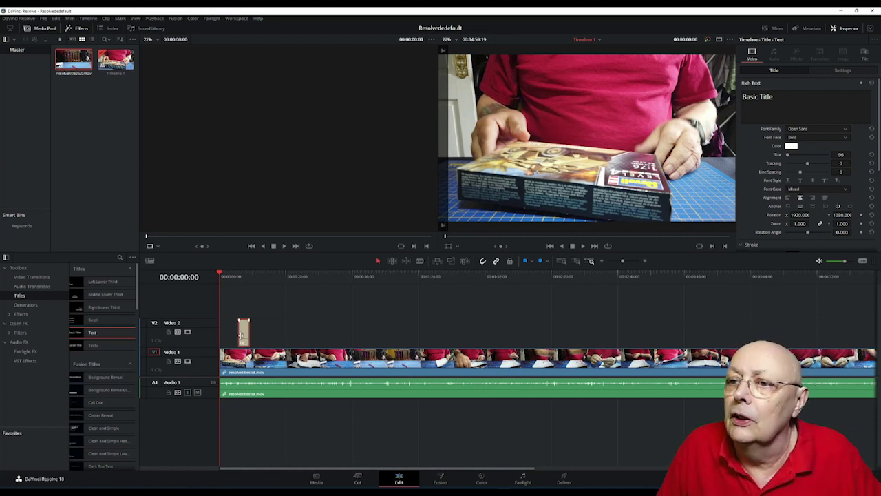
left_click(795, 97)
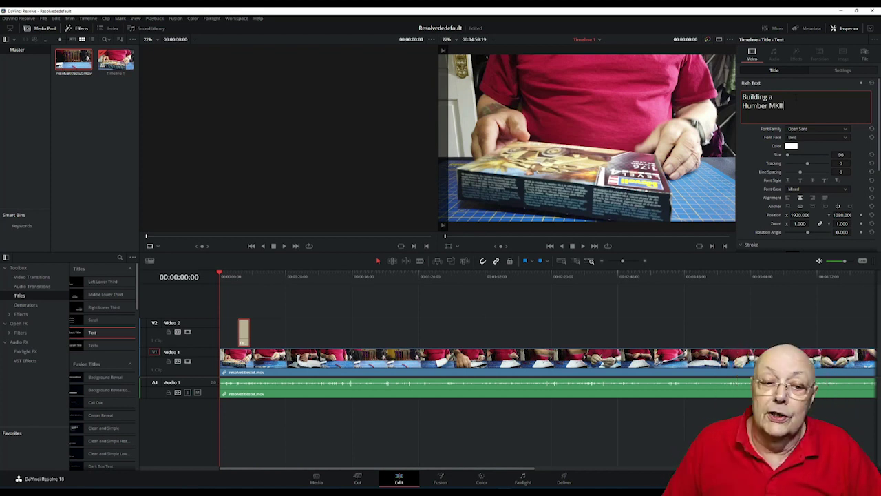
Play the timeline from the start of the title to preview it over the footage
left_click_drag(220, 273, 234, 294)
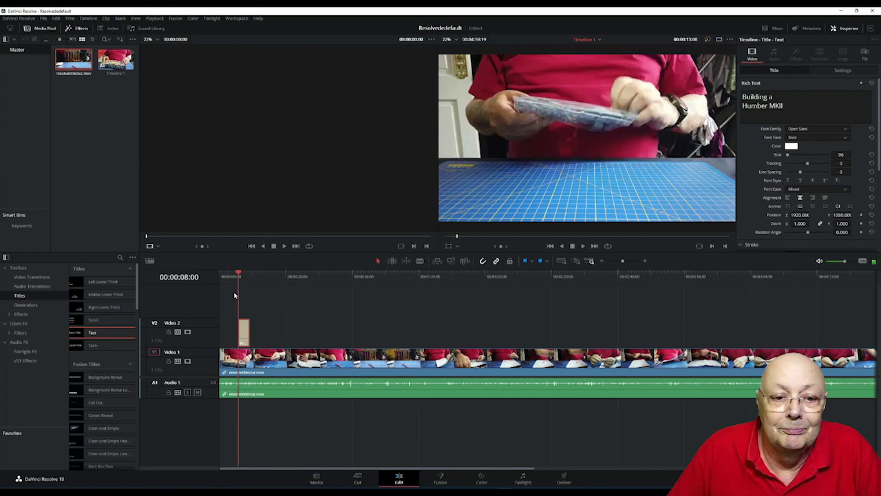
left_click(581, 245)
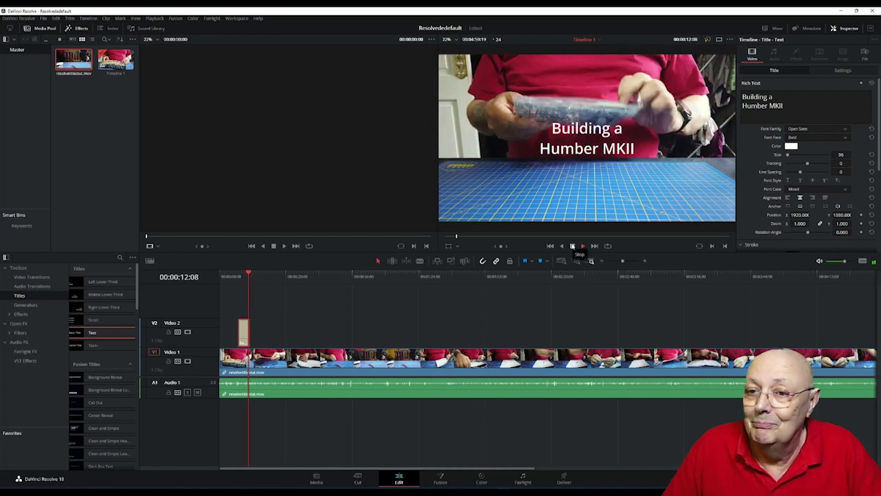
left_click(572, 246)
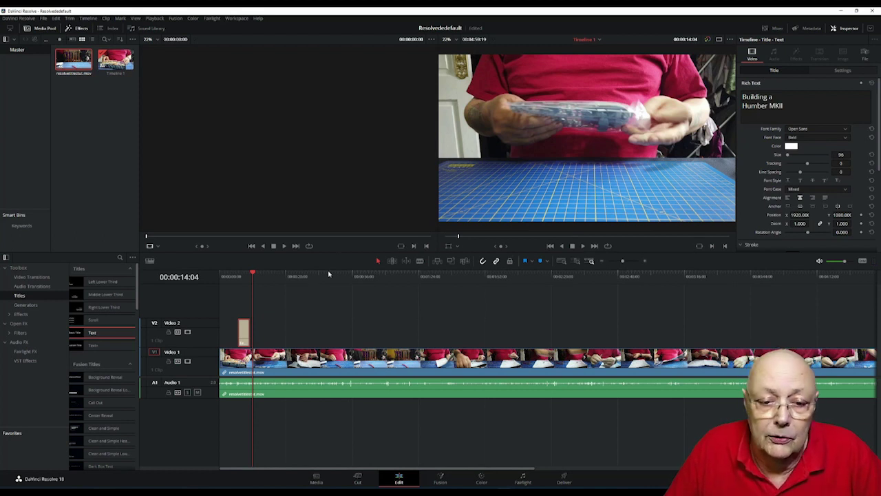
Place the title at the start of Video 1 and move the footage directly behind it
left_click_drag(322, 362, 413, 361)
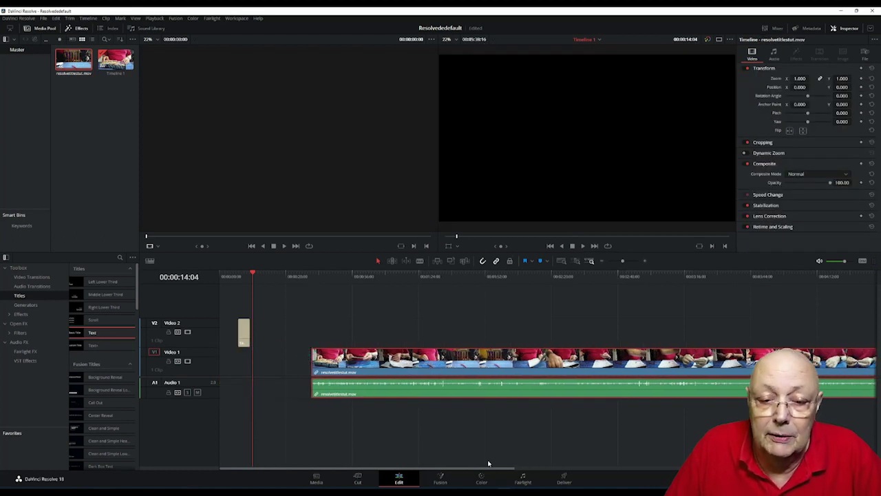
left_click_drag(247, 335, 232, 364)
left_click_drag(424, 368, 346, 388)
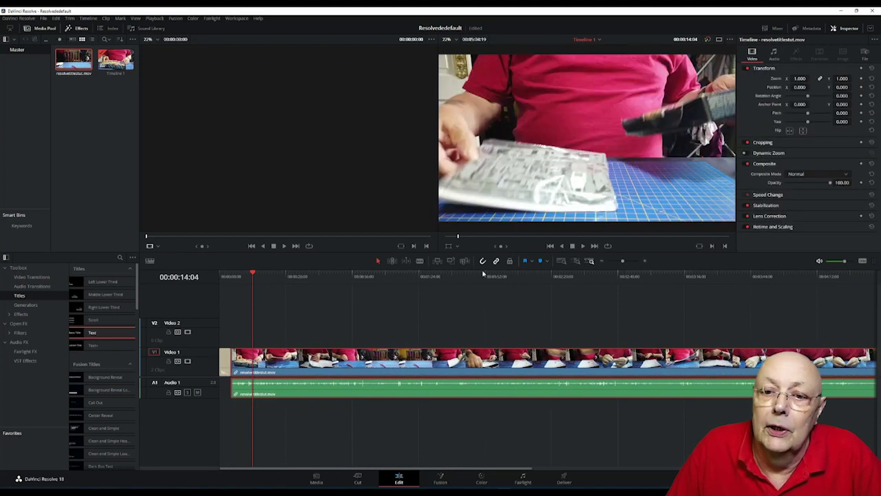
Play the timeline from the beginning to preview the title on black leading into the footage
left_click(559, 246)
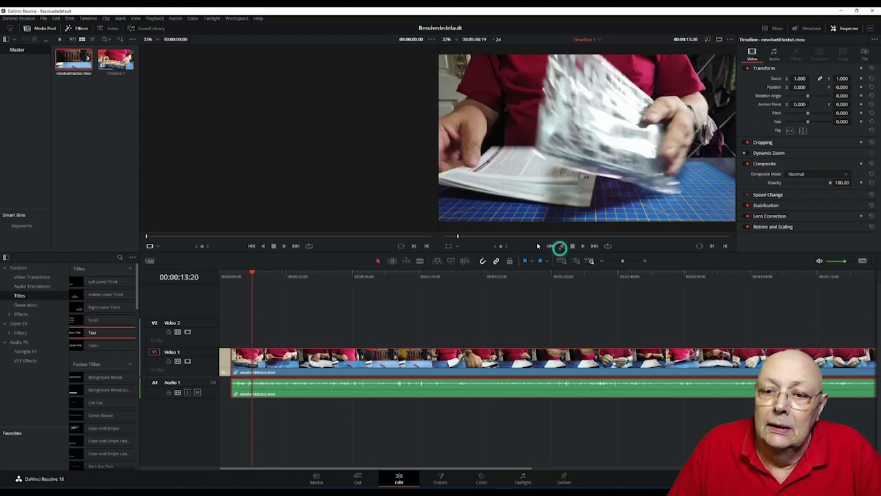
left_click(550, 246)
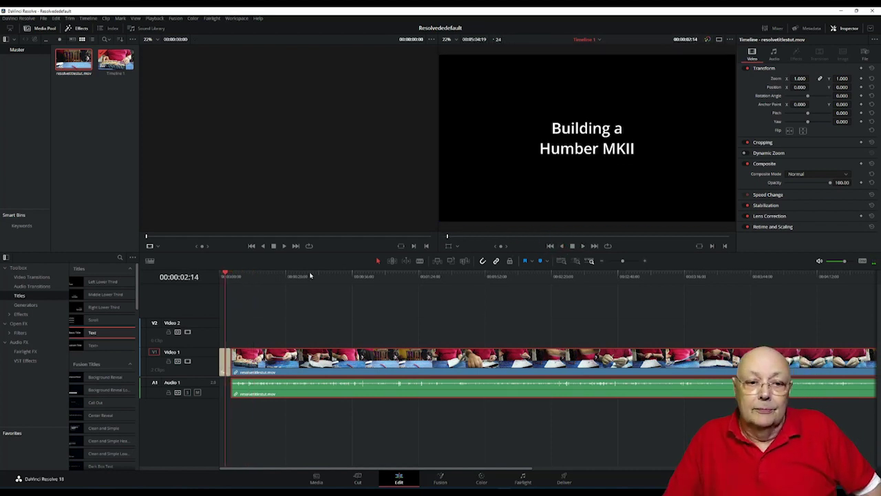
left_click(571, 245)
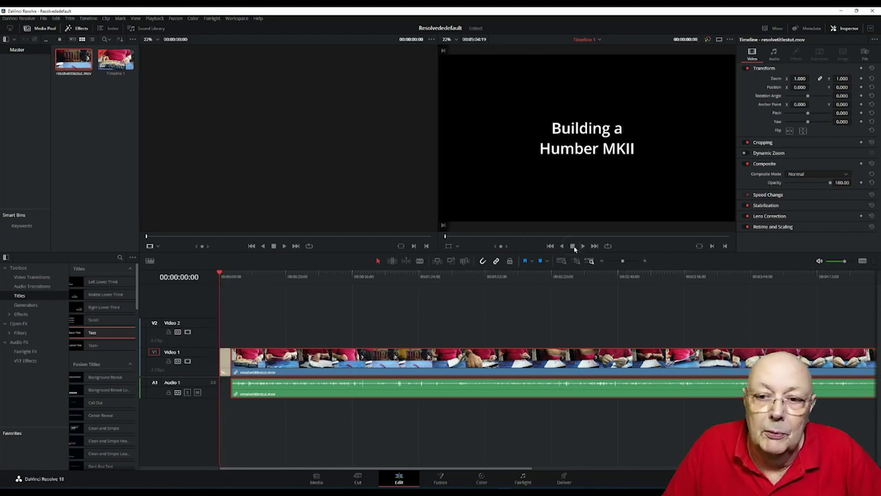
left_click(583, 246)
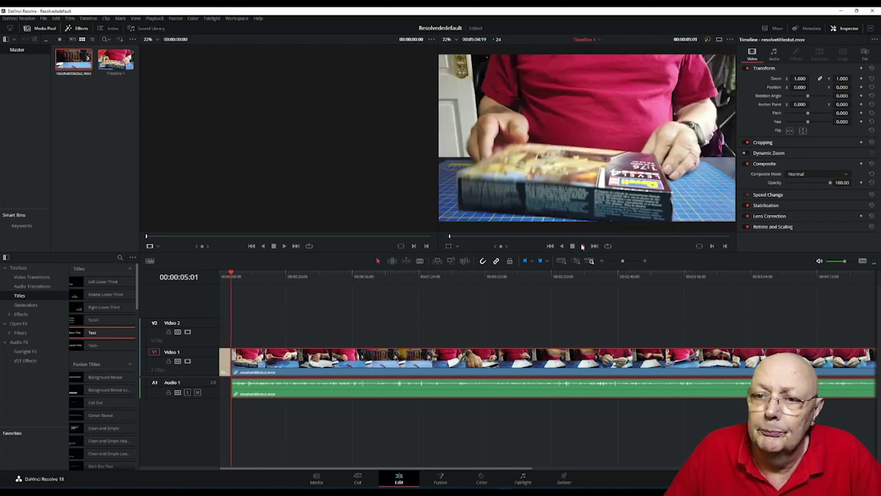
left_click(573, 246)
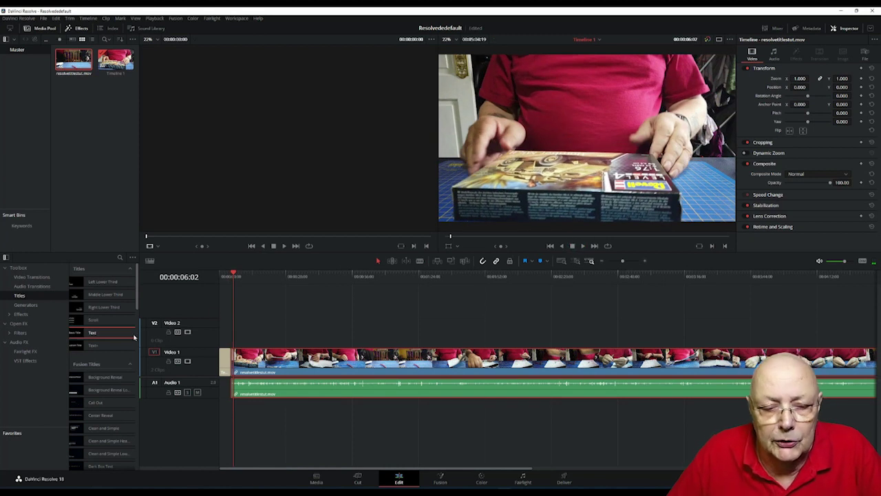
Move the title back up to Video 2 and shift the footage to start at the playhead at 00:00:06:02
left_click(223, 368)
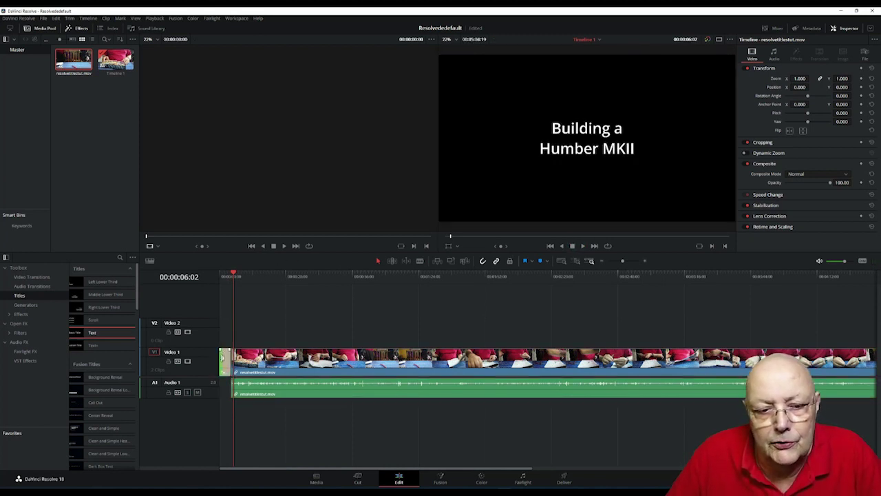
left_click_drag(225, 360, 228, 332)
left_click_drag(305, 364, 315, 366)
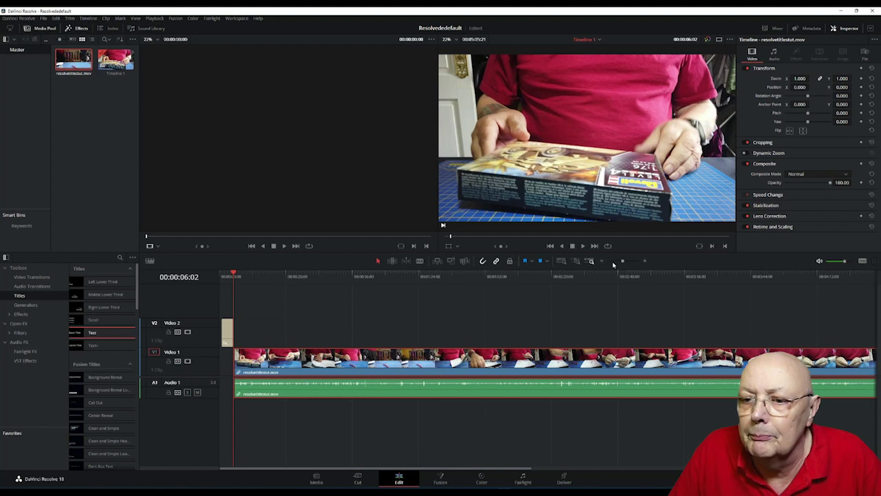
Slide the title to the timeline start and pull the footage earlier so it begins at about 00:00:02:18, under the title
left_click_drag(622, 260, 626, 263)
left_click_drag(246, 336, 246, 336)
left_click(320, 367)
left_click_drag(319, 367, 304, 370)
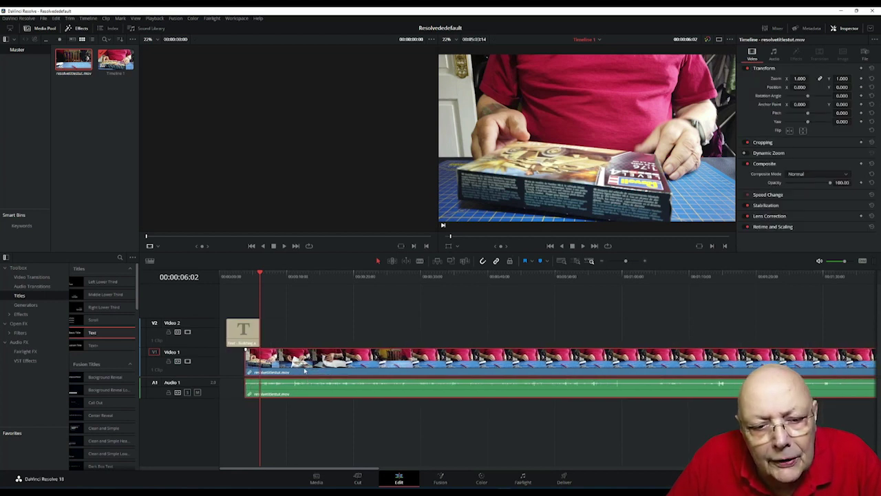
left_click_drag(239, 333, 231, 333)
left_click_drag(330, 362, 321, 361)
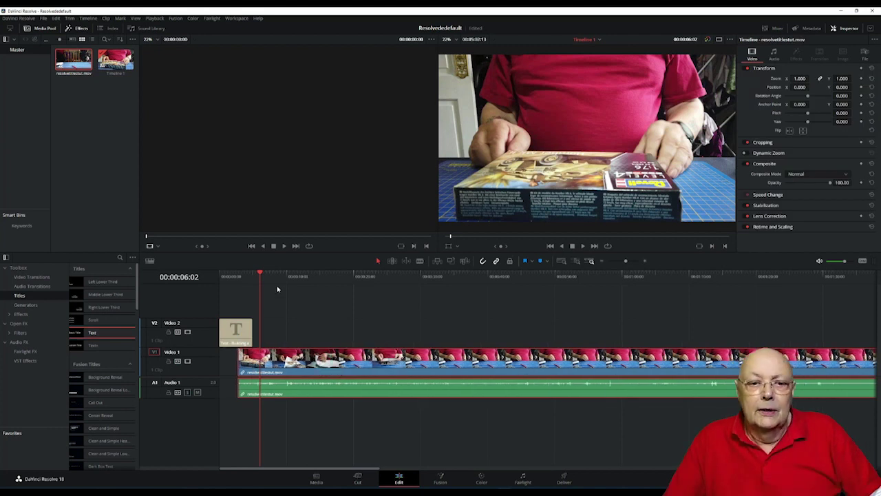
Play the timeline from the beginning to preview the title overlapping the start of the footage
left_click_drag(261, 274, 208, 283)
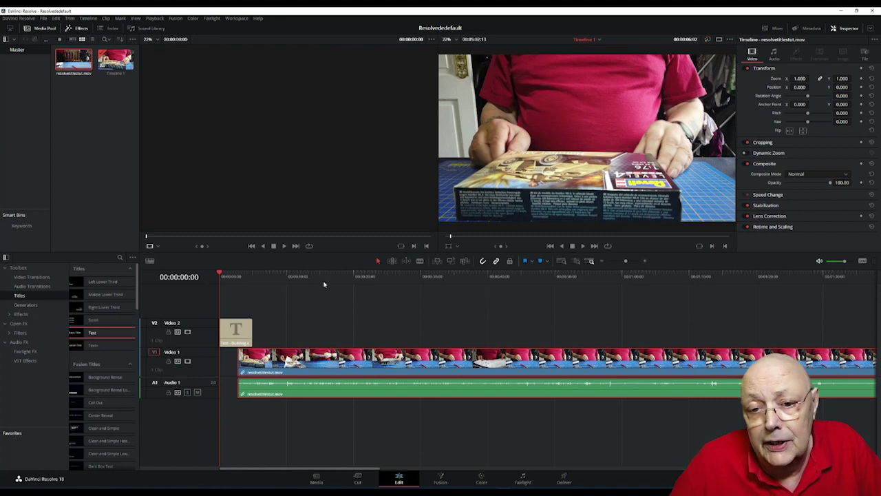
left_click(582, 246)
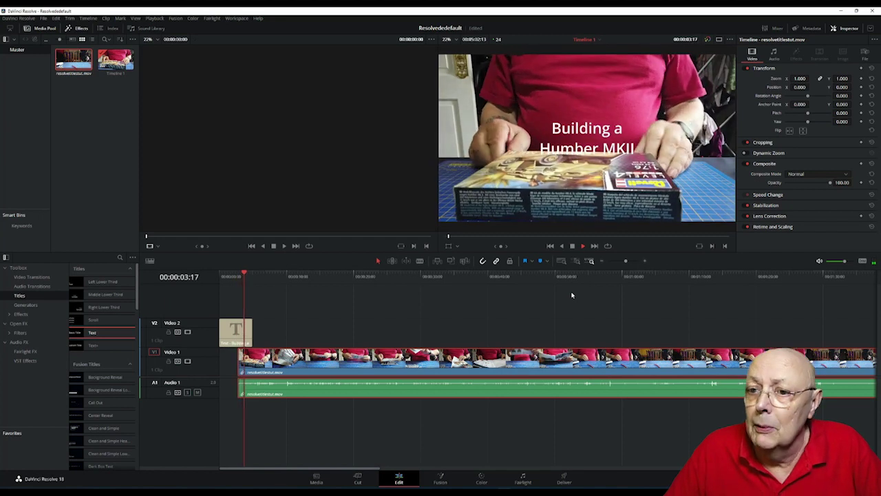
left_click(582, 245)
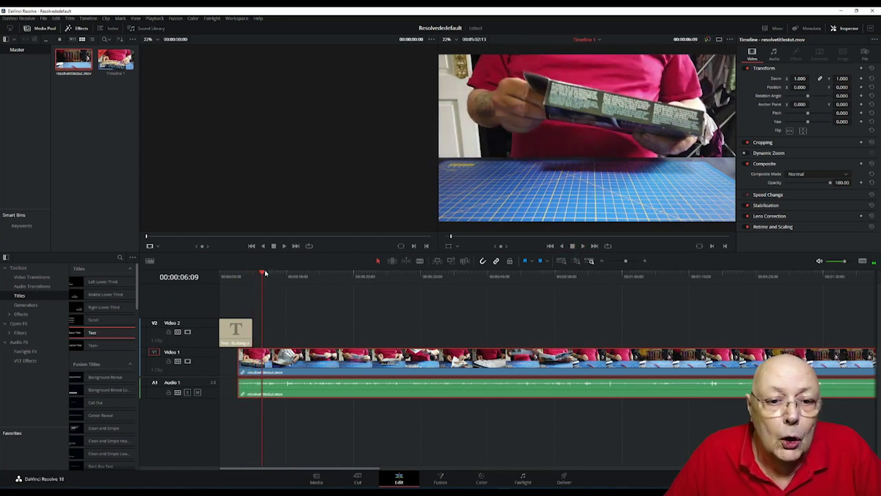
Add a short fade-in and a short fade-out to the title clip on Video 2
left_click_drag(262, 274, 238, 274)
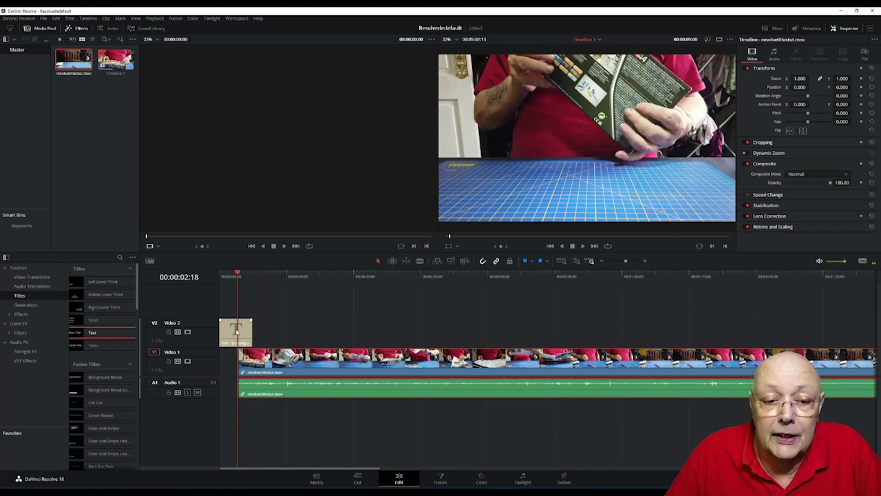
left_click(236, 331)
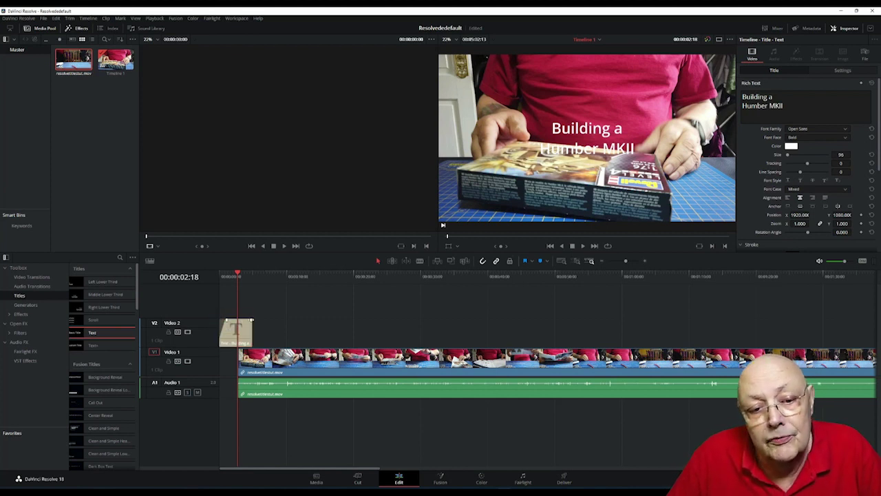
left_click_drag(252, 320, 239, 322)
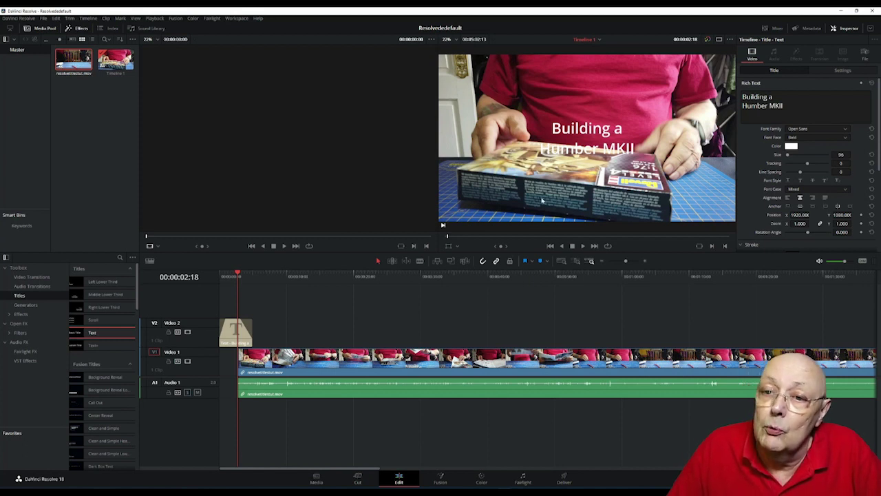
Play the timeline from the beginning to check the title's fade-in and fade-out
left_click_drag(237, 273, 202, 291)
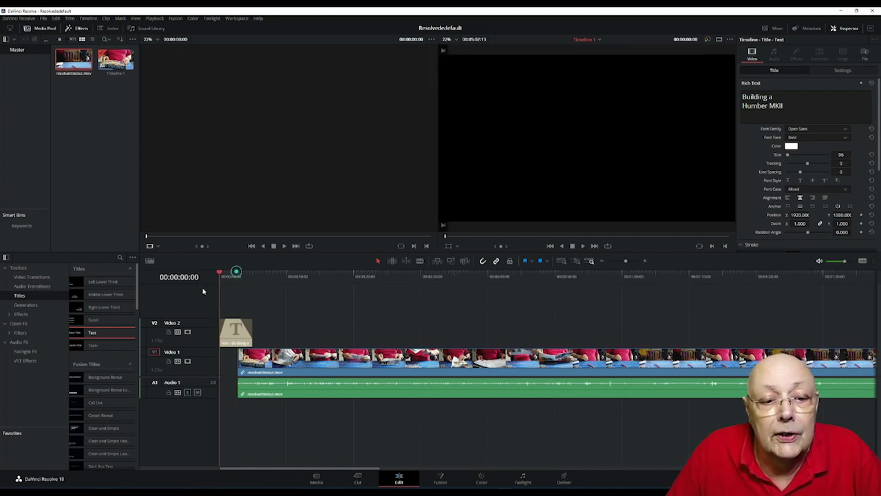
left_click(582, 246)
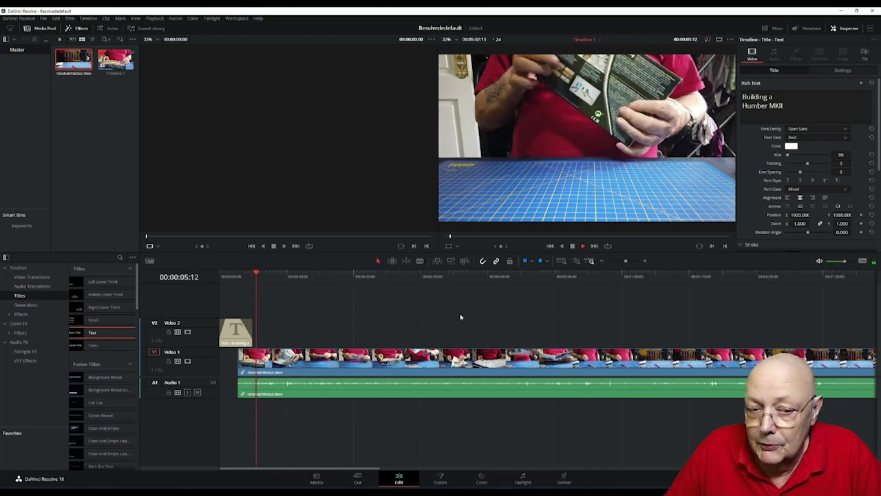
left_click(572, 245)
Set the title's text colour to red and play the timeline from the beginning to preview it
mouse_move(252, 332)
left_mouse_down()
mouse_move(265, 335)
mouse_move(252, 336)
left_mouse_up()
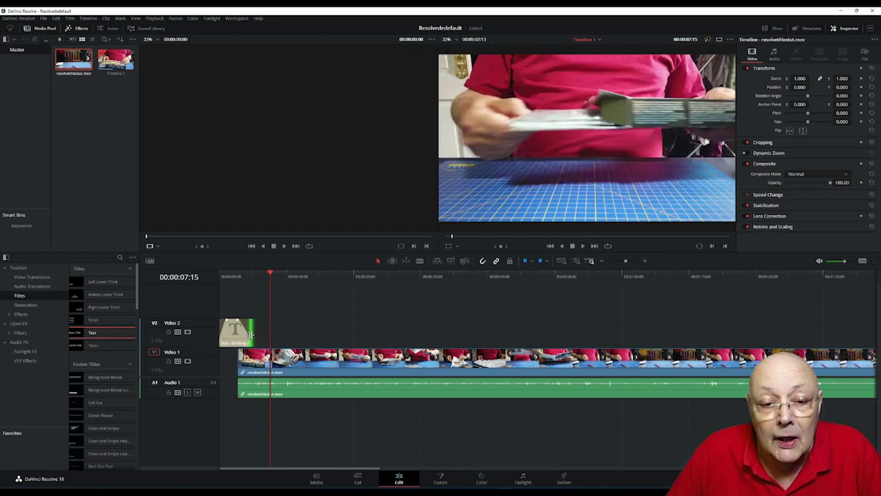
left_click_drag(269, 277, 215, 302)
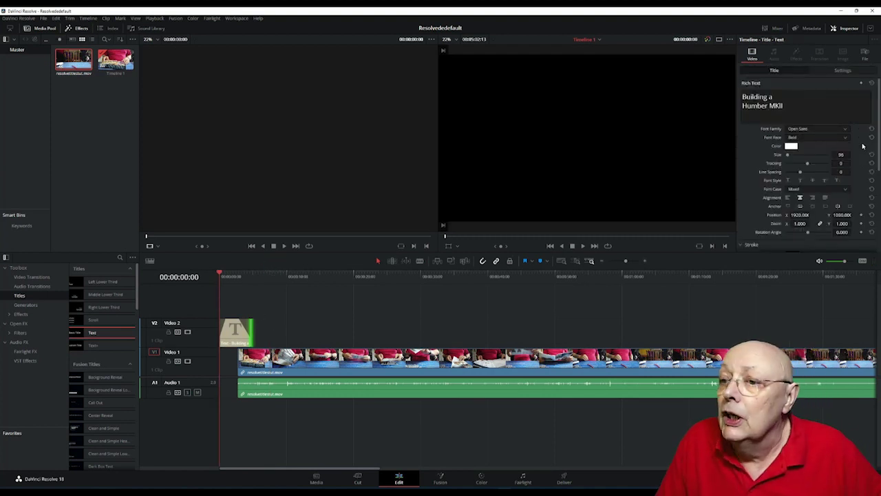
left_click(791, 147)
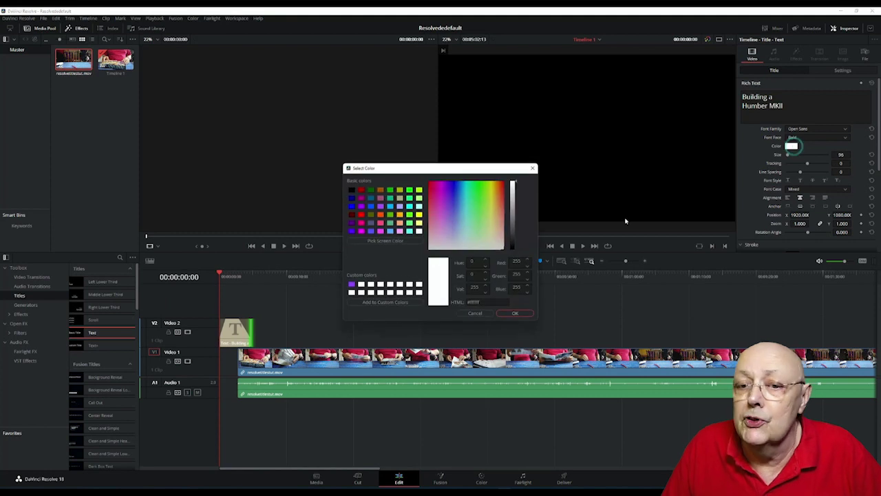
left_click(360, 215)
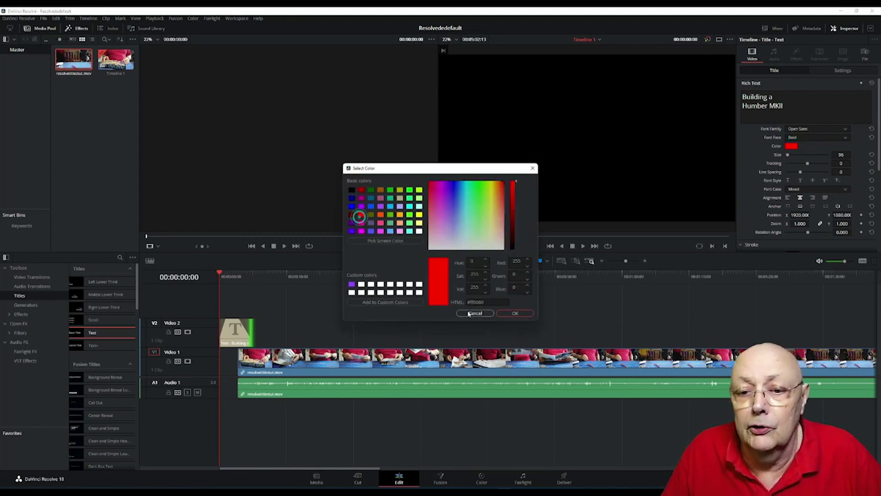
left_click(515, 314)
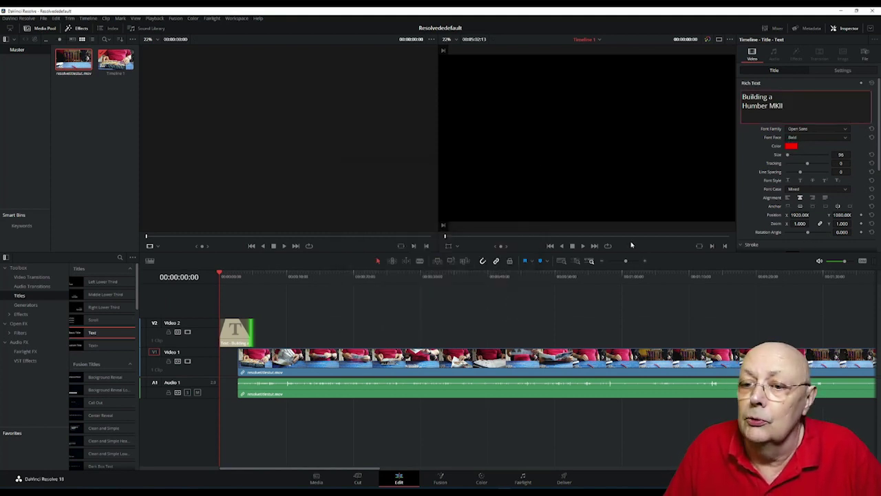
left_click(583, 247)
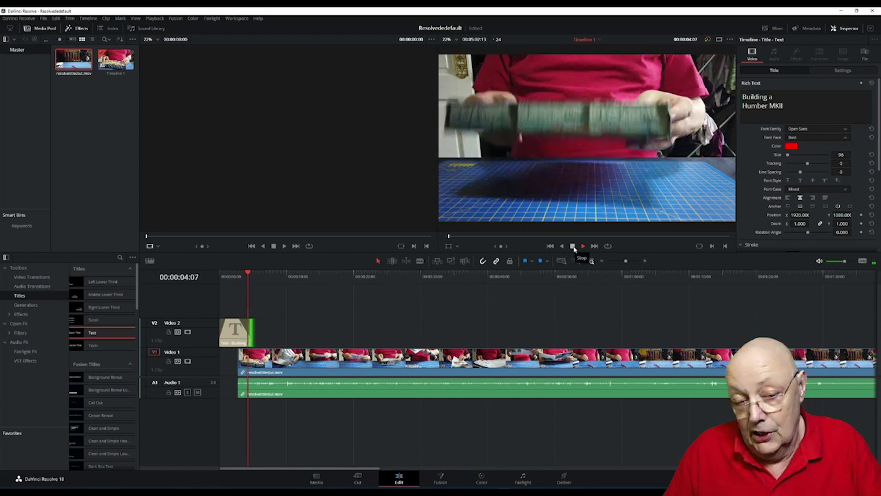
left_click(573, 246)
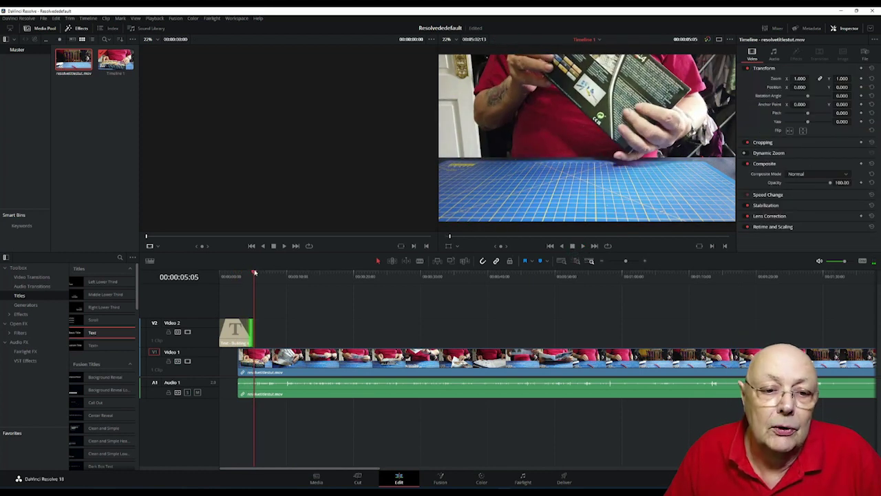
Change the title's text colour to bright yellow and play the timeline from the beginning to preview it
left_click_drag(252, 275, 221, 275)
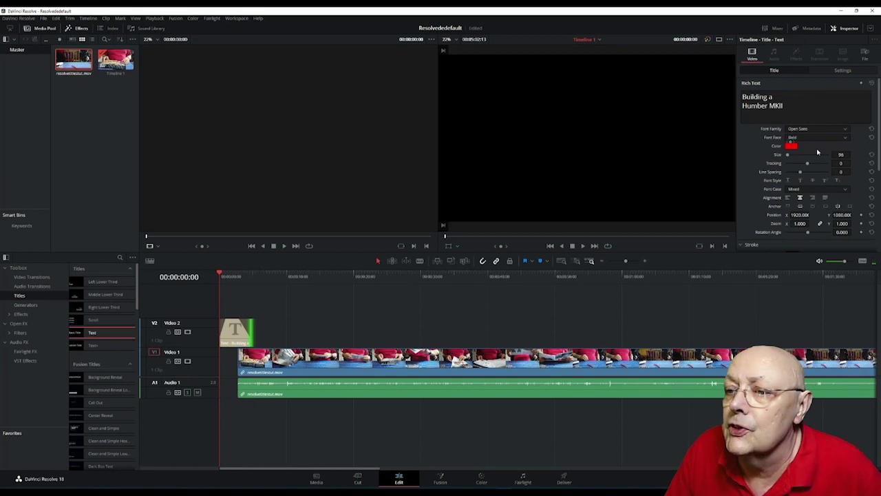
left_click(792, 146)
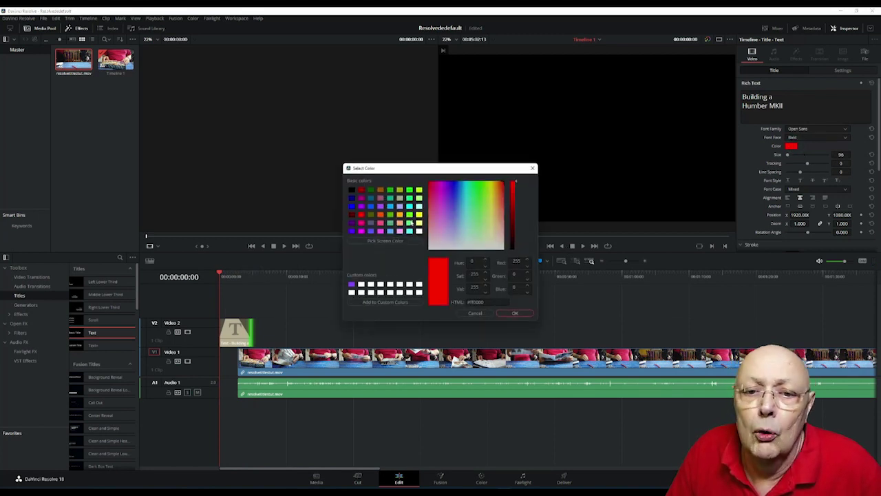
left_click(418, 217)
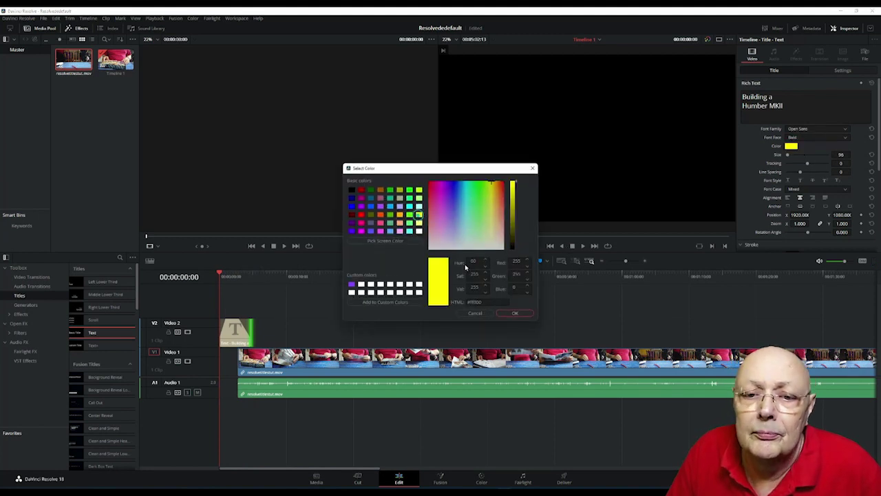
left_click(516, 313)
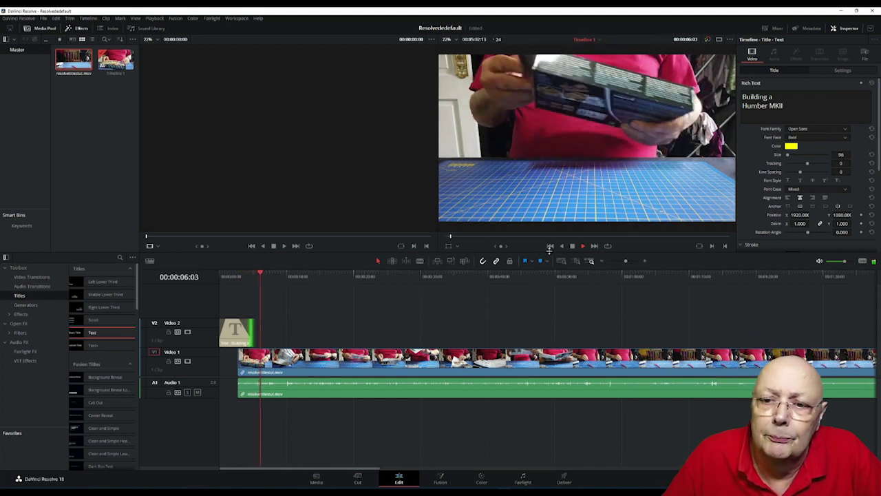
left_click(572, 246)
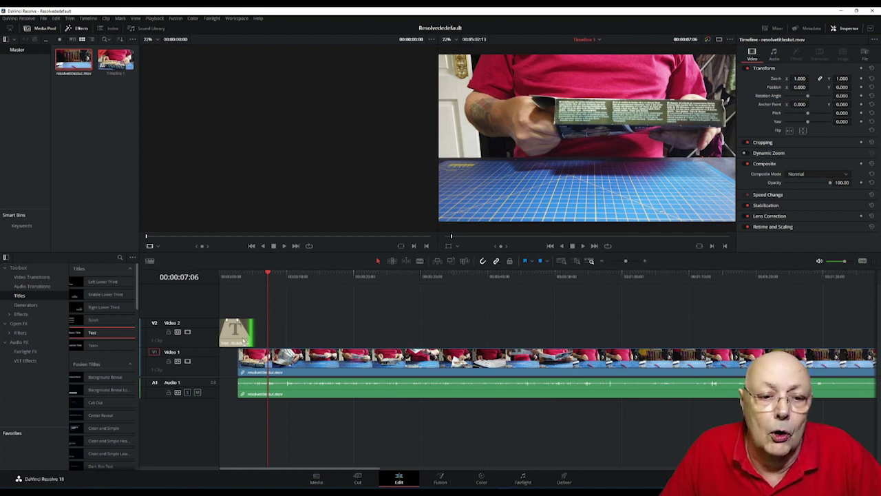
With the title shown at 00:00:02:18, set its size to 136, tracking to -11, line spacing to -45 and position to X 1889, Y 1074
left_click(244, 342)
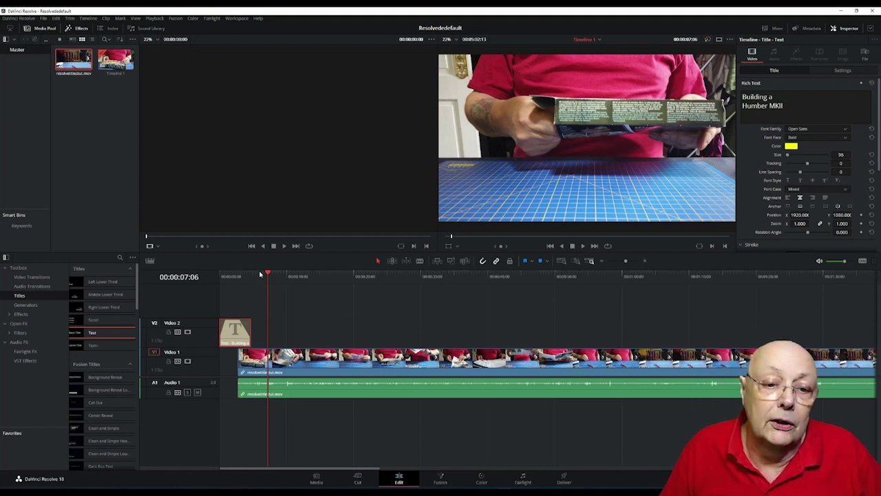
left_click_drag(269, 275, 232, 292)
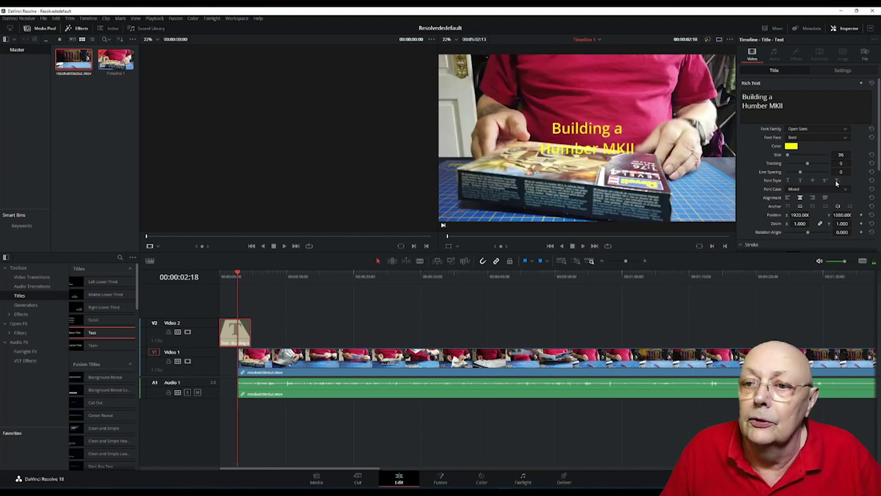
mouse_move(788, 157)
left_mouse_down()
mouse_move(802, 157)
mouse_move(789, 159)
left_mouse_up()
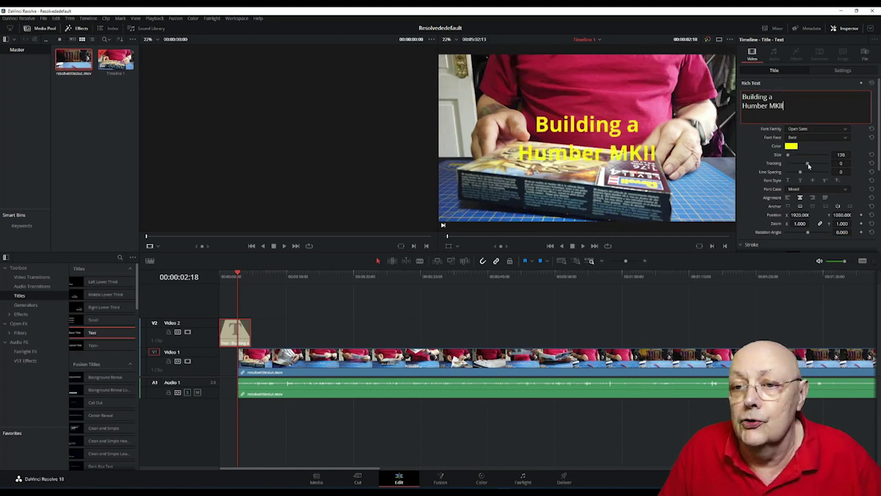
mouse_move(809, 166)
left_mouse_down()
mouse_move(790, 175)
mouse_move(806, 167)
left_mouse_up()
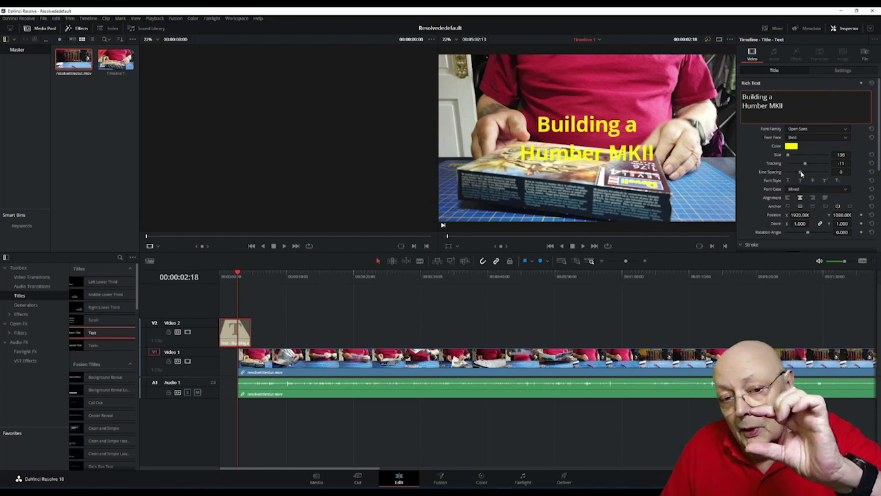
left_click_drag(800, 173, 800, 176)
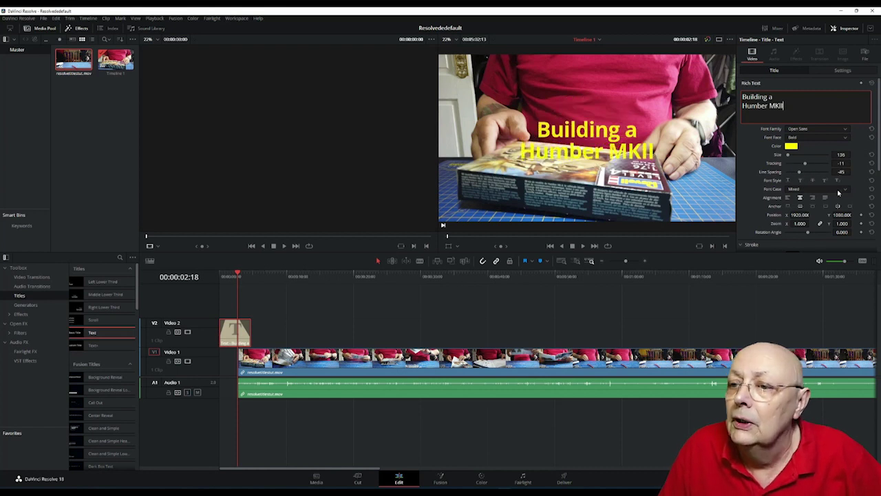
scroll(791, 175, "down", 1)
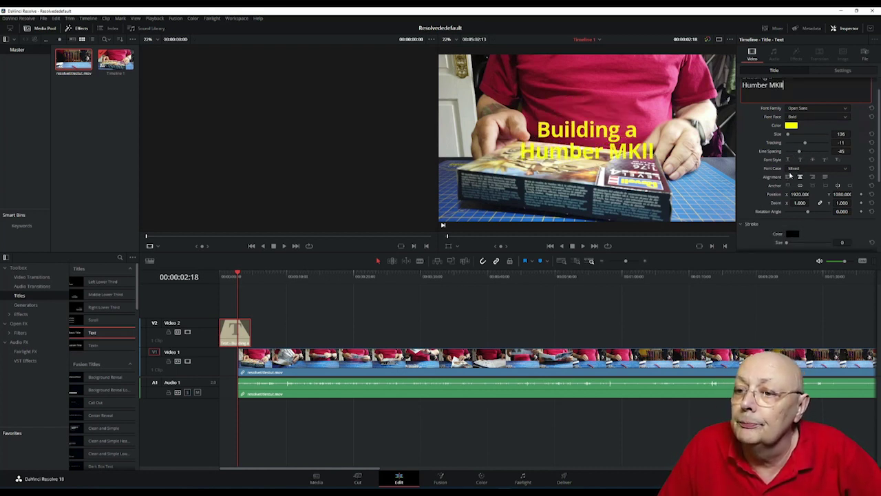
left_click_drag(795, 194, 839, 196)
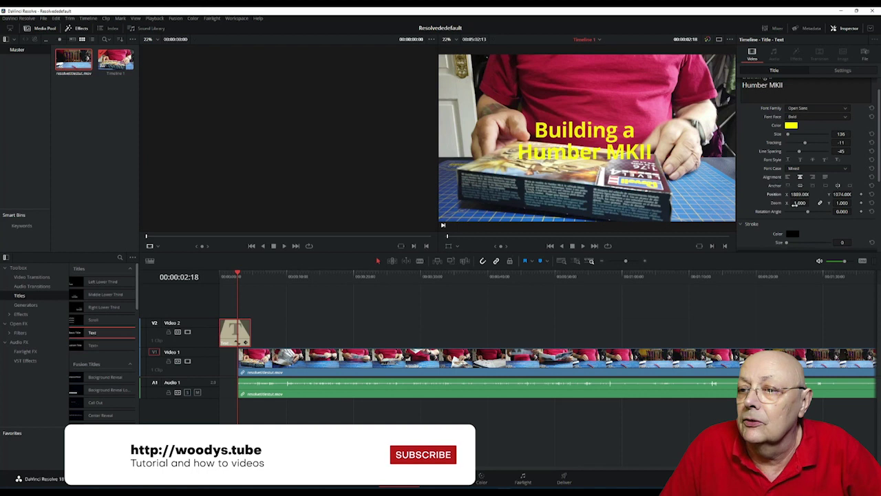
Try tilting the title to a rotation angle of about 30 degrees, and reset the angle
scroll(814, 171, "down", 2)
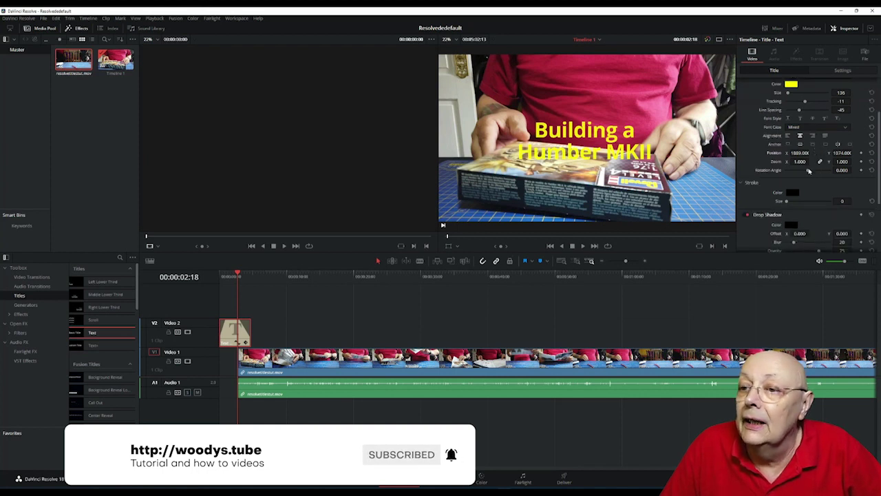
left_click_drag(807, 172, 811, 170)
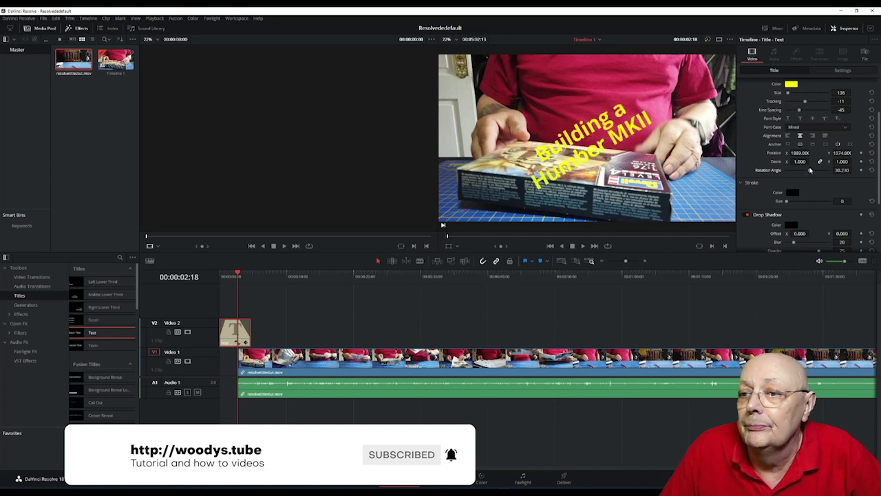
left_click(873, 170)
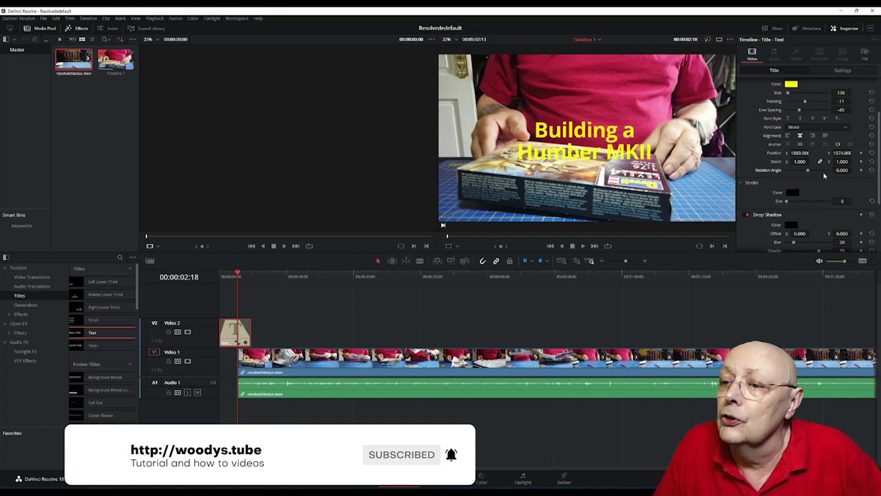
Keyframe the title's rotation angle from 0 at 00:00:02:18 to 360 at 00:00:04:18
left_click(861, 170)
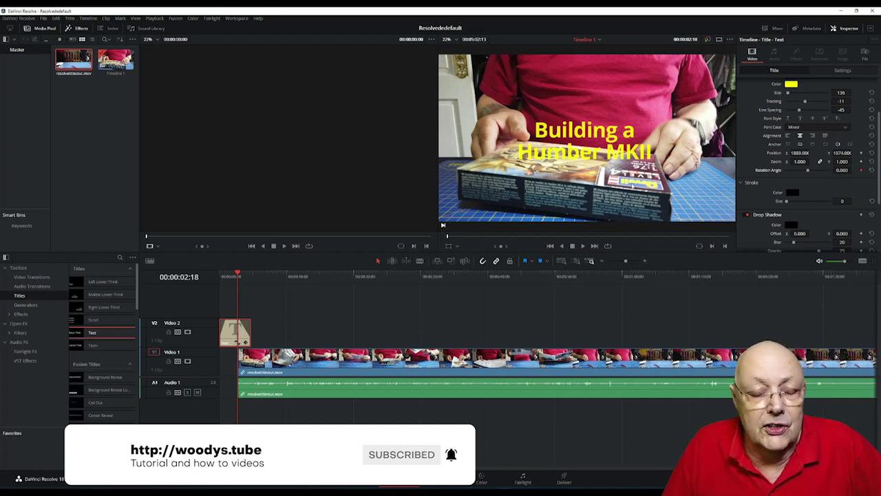
left_click(238, 274)
left_click_drag(242, 274, 251, 273)
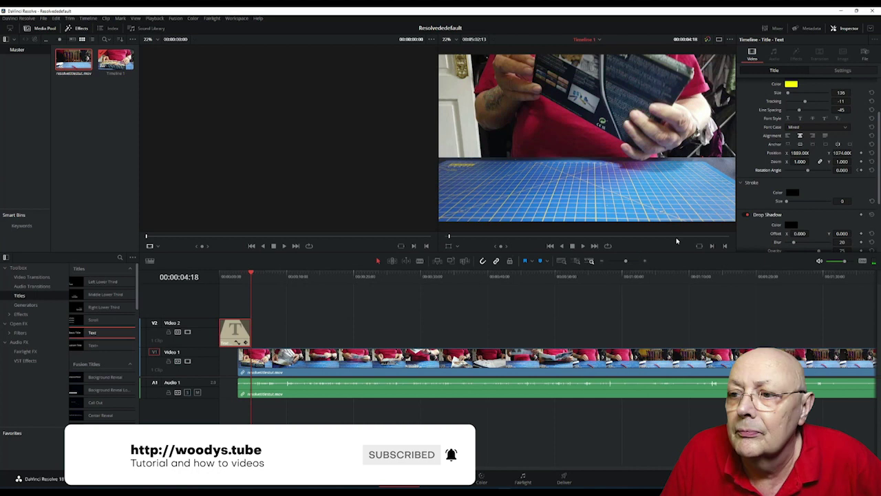
left_click_drag(810, 172, 811, 172)
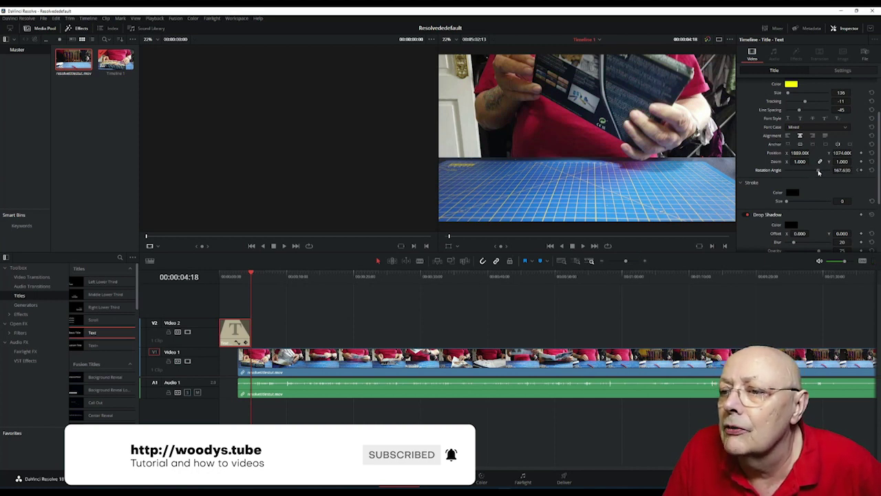
left_click(842, 171)
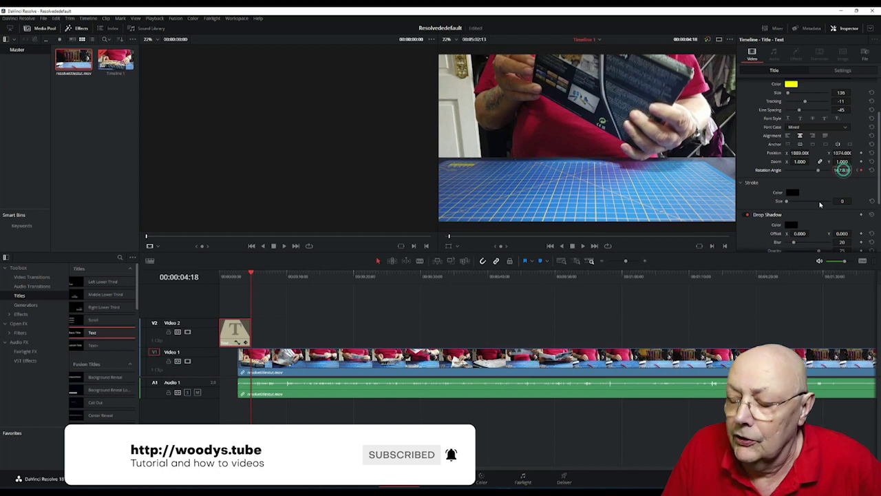
double_click(842, 171)
key("BackSpace")
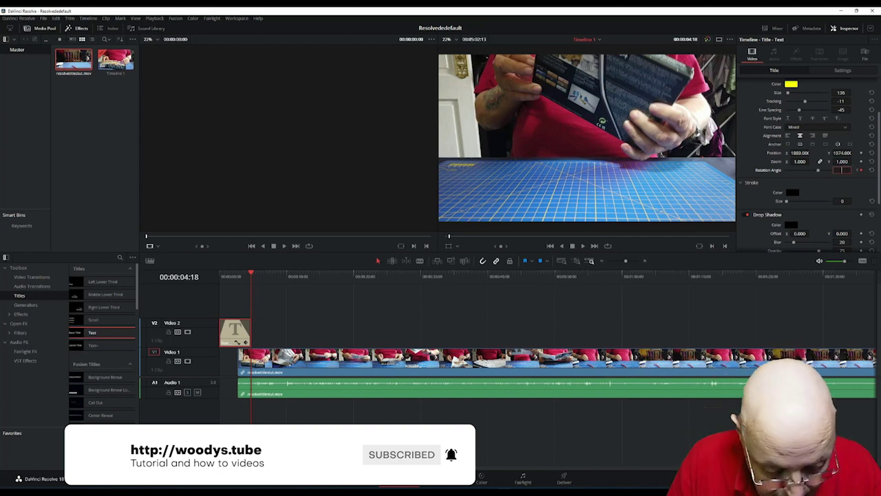
type("360")
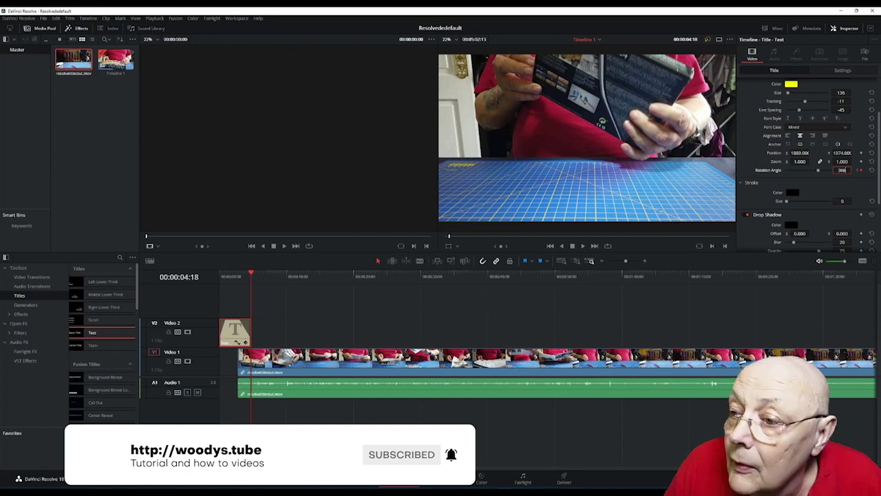
key("Return")
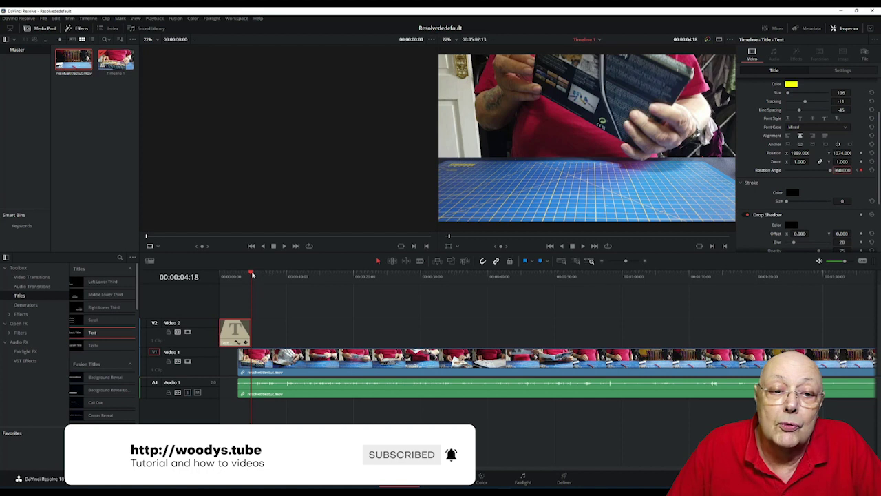
Play the timeline from the beginning to check the title's spin animation
left_click_drag(253, 274, 223, 298)
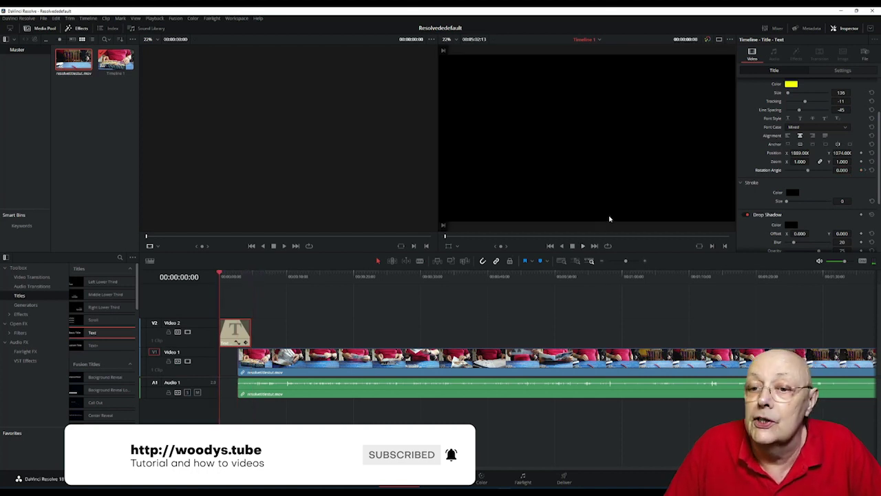
left_click(583, 248)
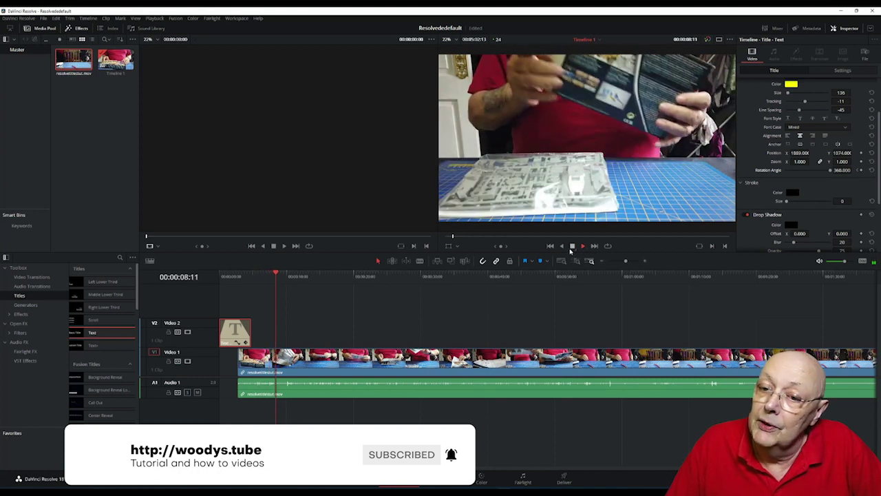
left_click(571, 246)
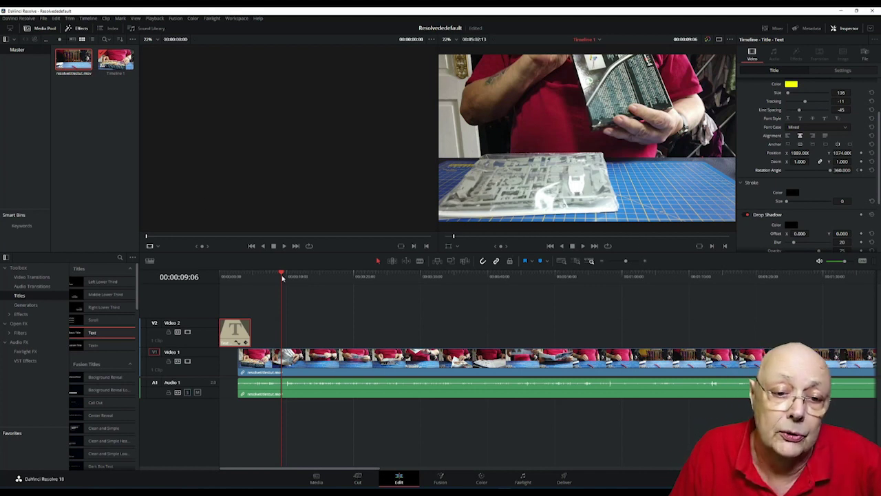
Set a starting position keyframe for the title at 00:00:02:18
left_click_drag(282, 273, 240, 301)
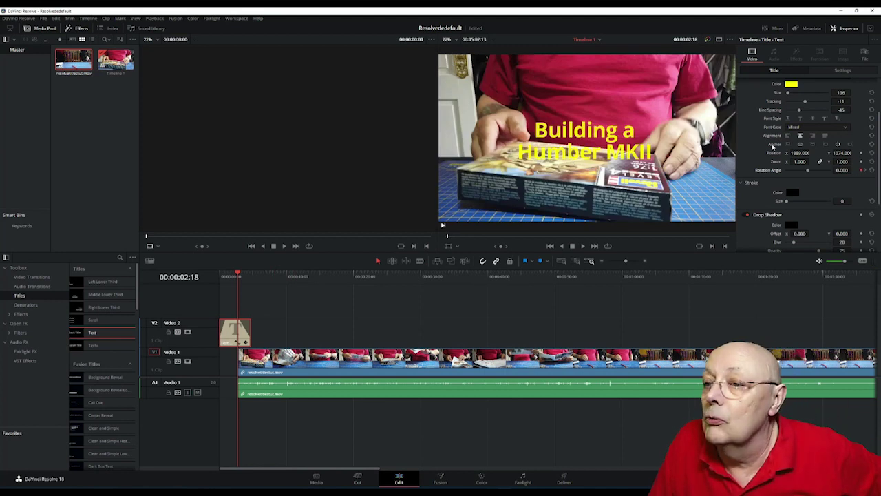
left_click(861, 154)
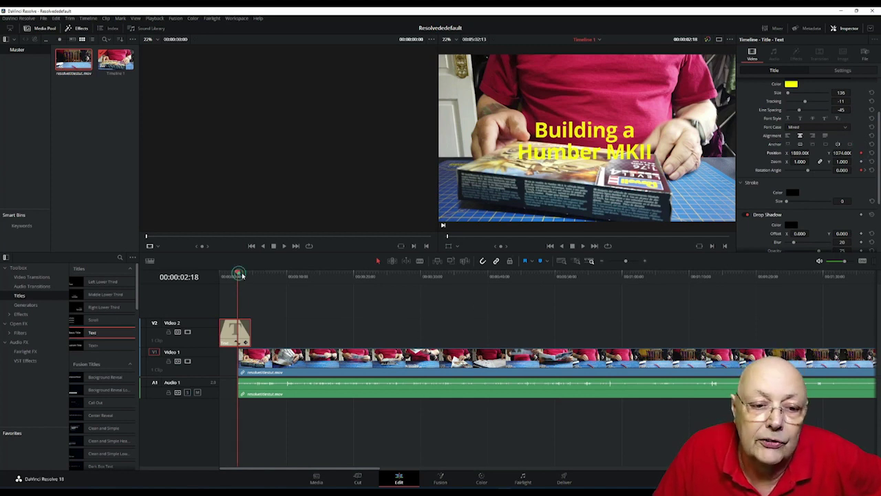
left_click_drag(238, 273, 250, 275)
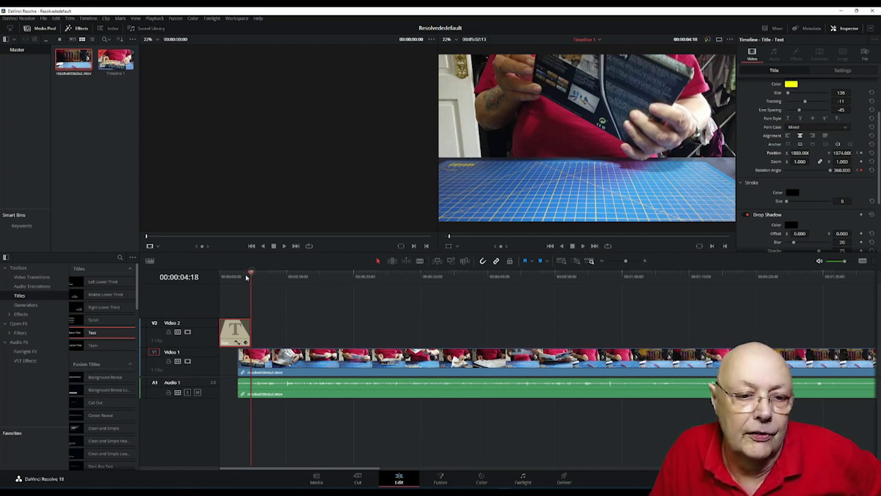
left_click_drag(249, 276, 237, 275)
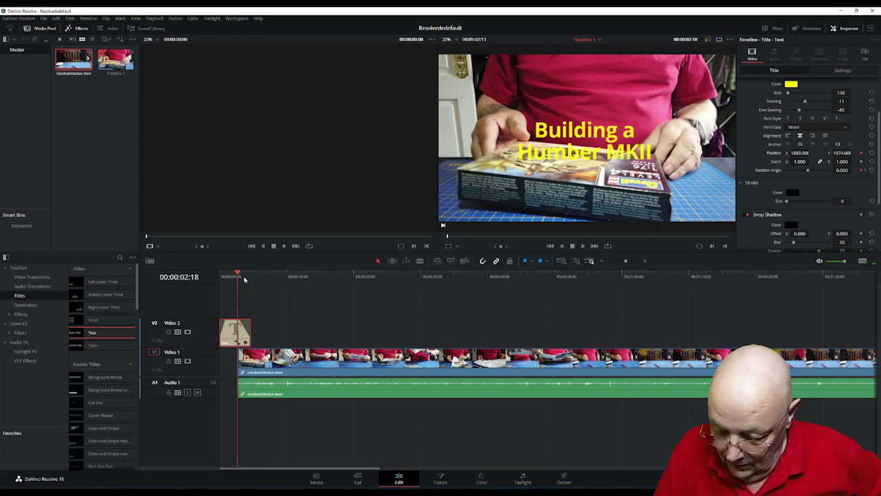
Keyframe the title's vertical position to about Y 1641 at 00:00:03:03
key("Right")
key("Right")
key("Right")
key("Right")
key("Right")
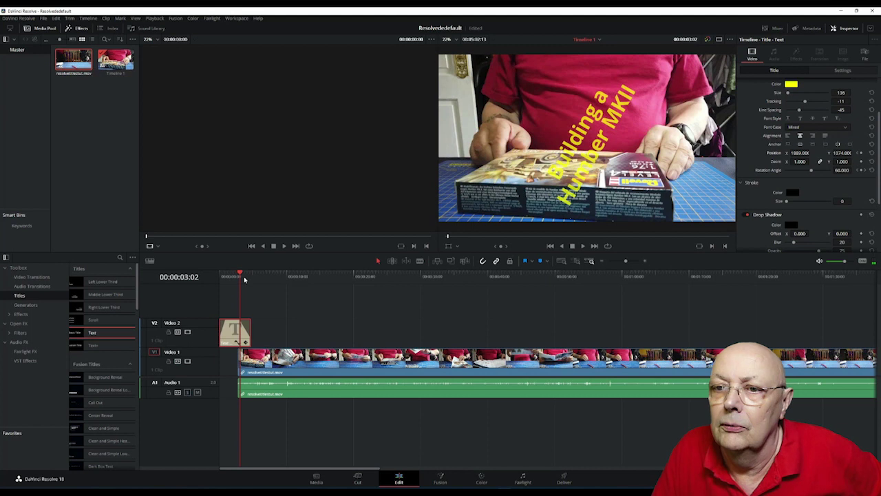
key("Right")
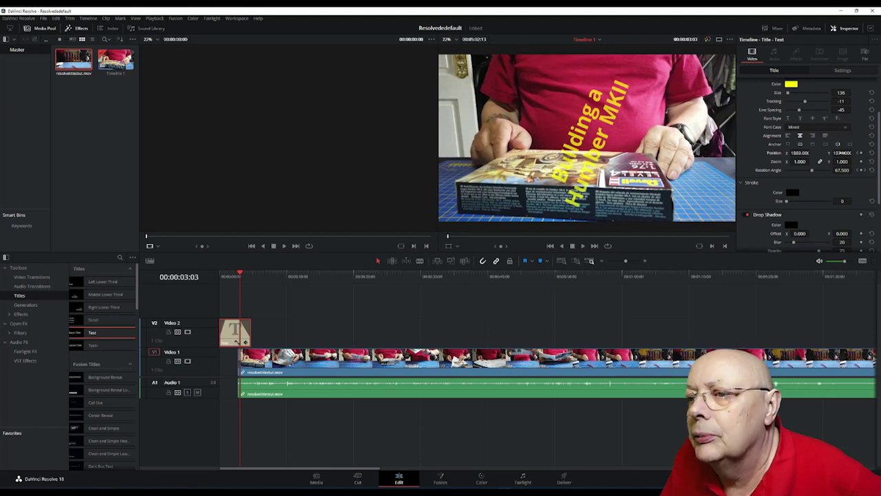
left_click_drag(841, 153, 853, 153)
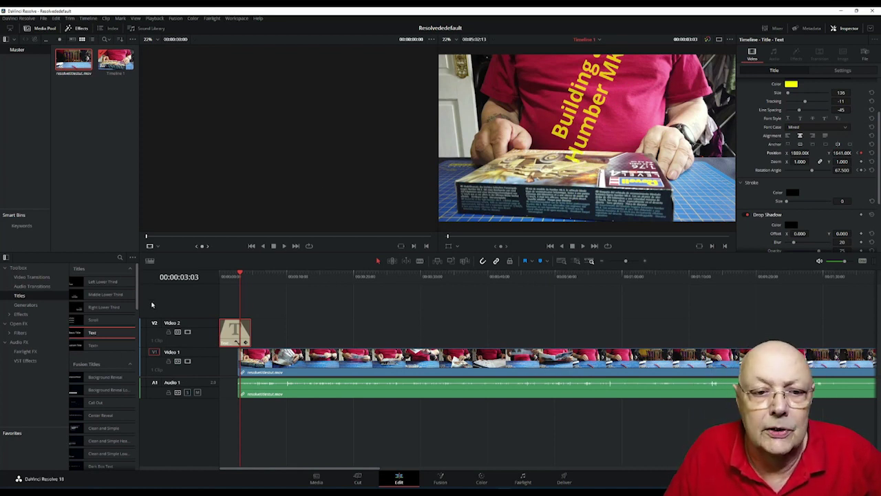
Keyframe the title's vertical position to about Y 1745 at 00:00:04:19
left_click_drag(241, 274, 252, 276)
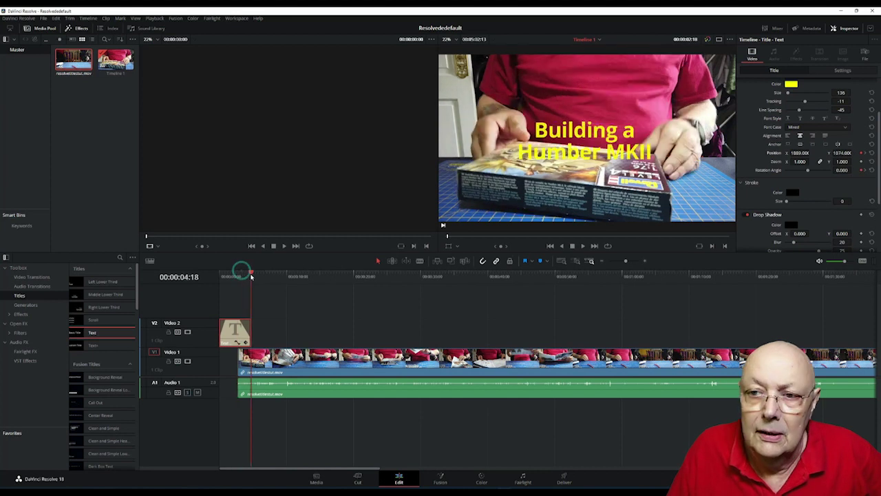
key("space")
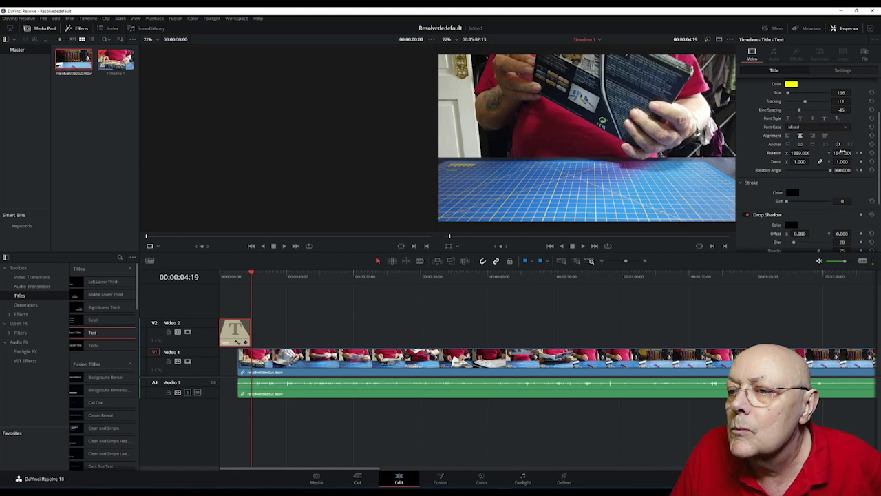
left_click_drag(842, 153, 854, 152)
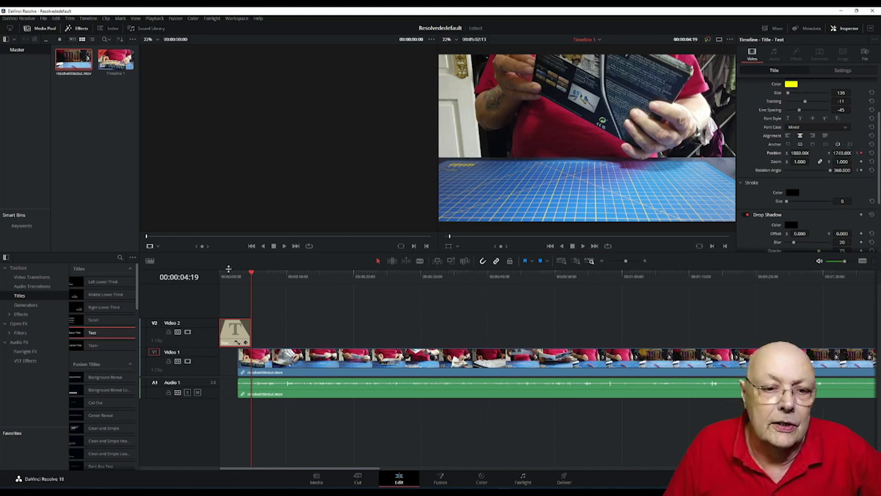
Play the timeline from the beginning to check the title's combined rotation and upward movement
left_click_drag(253, 274, 226, 291)
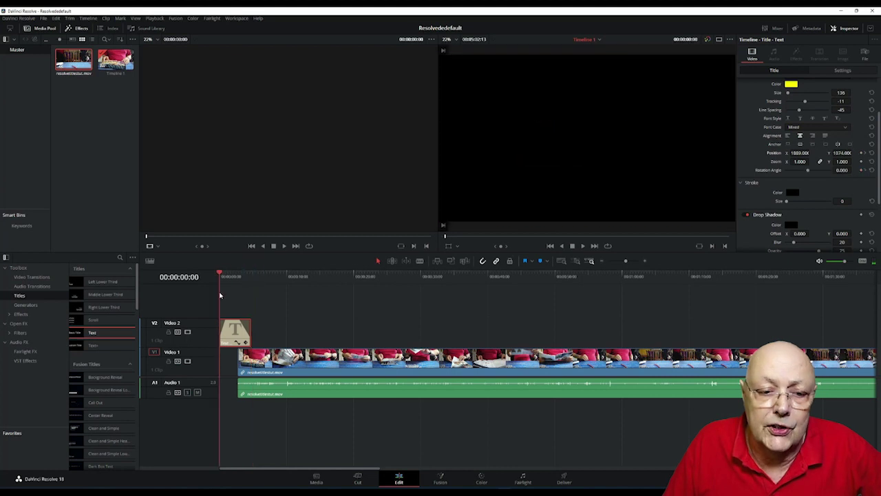
left_click(582, 246)
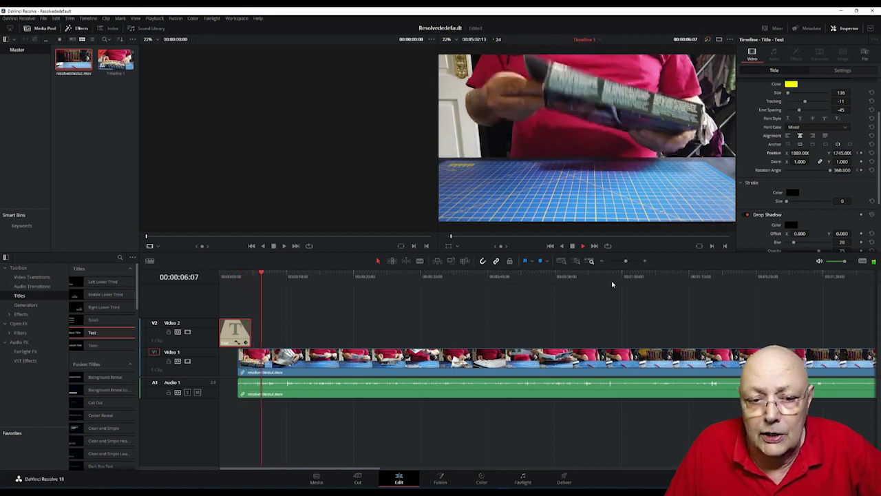
left_click(574, 246)
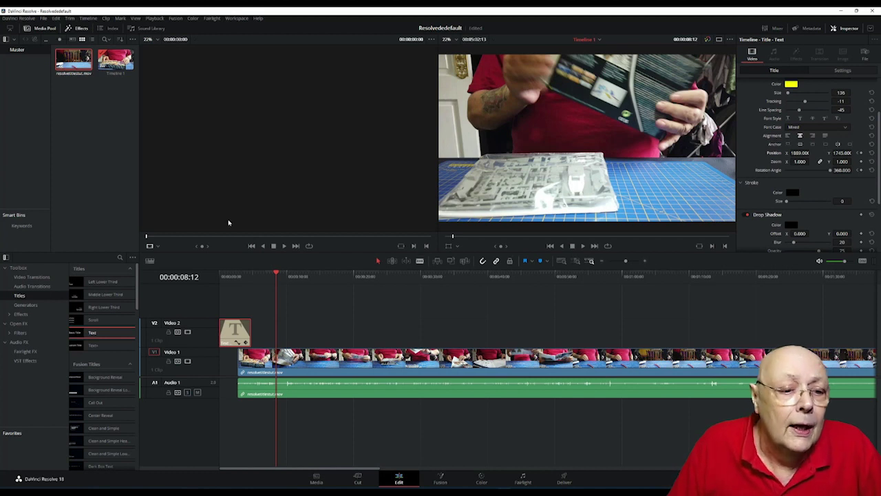
Add a second Text title on Video 2 and stretch it from the first title's end to the end of the video clip
left_click_drag(92, 335, 359, 323)
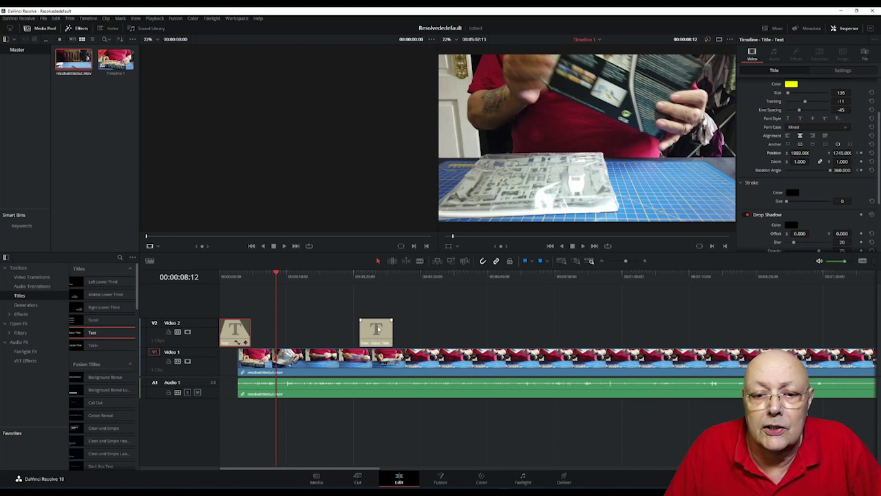
left_click_drag(359, 329, 231, 339)
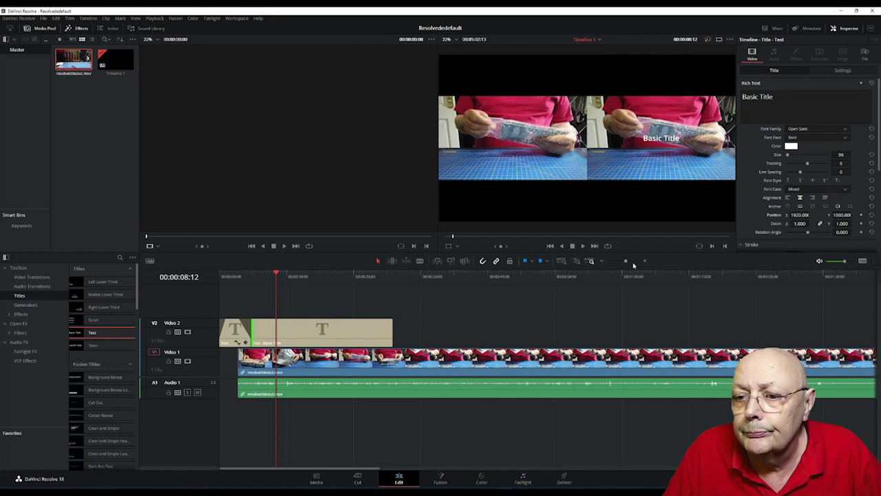
left_click_drag(626, 262, 622, 262)
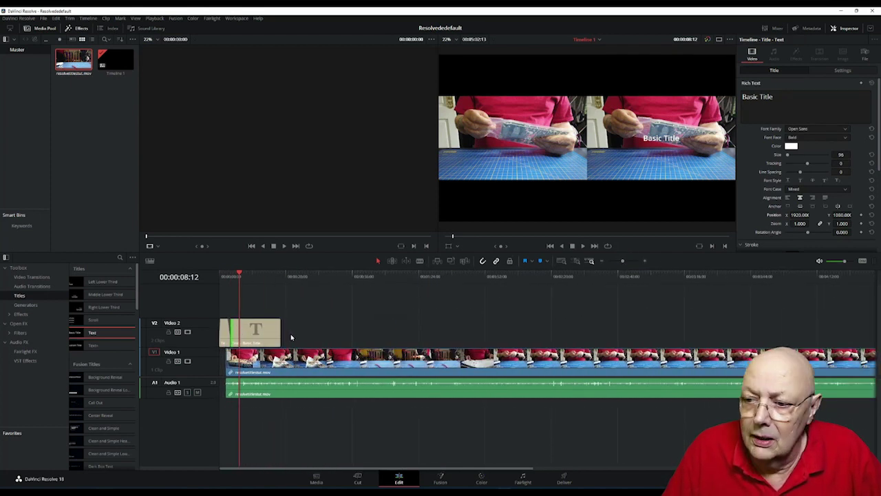
left_click_drag(623, 262, 619, 260)
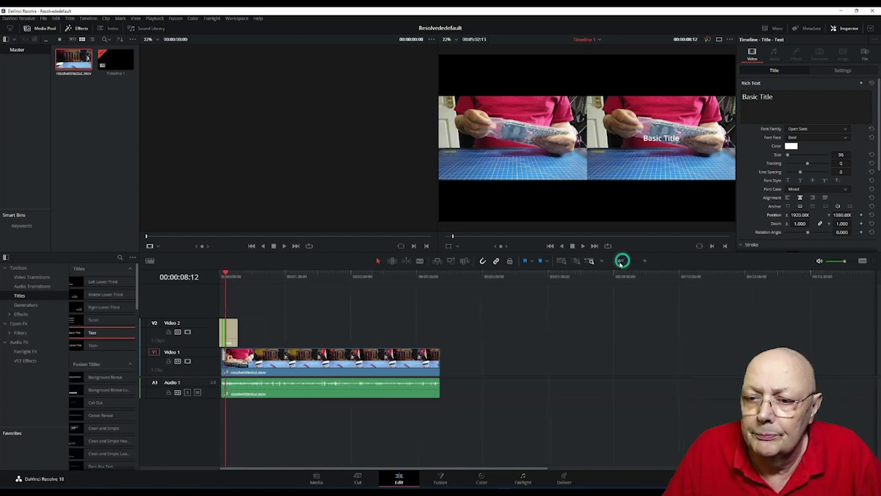
left_click_drag(238, 328, 451, 343)
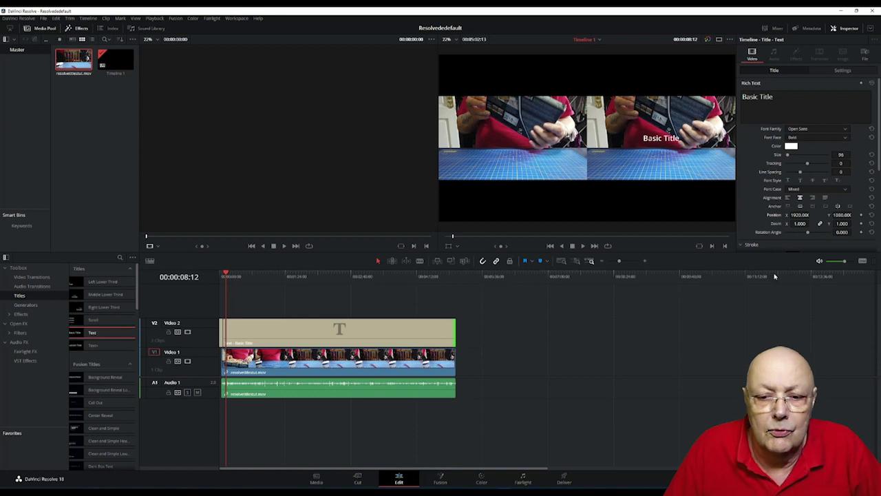
left_click(229, 274)
left_click_drag(239, 274, 296, 274)
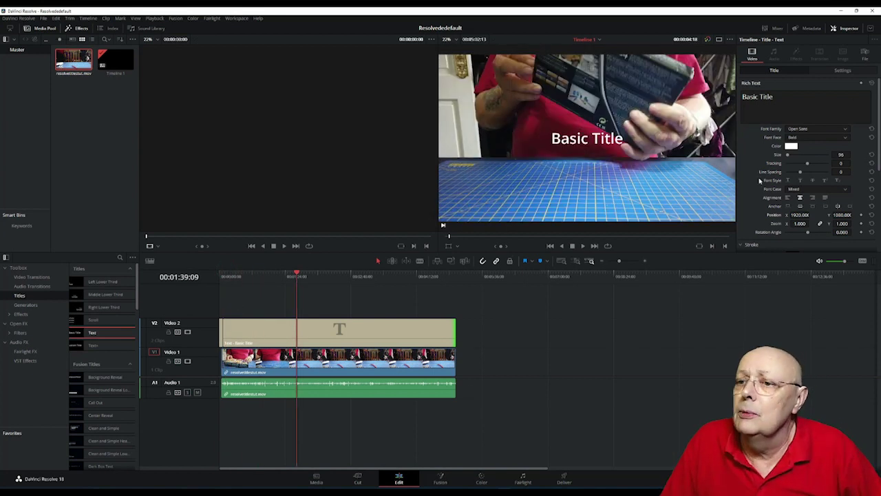
scroll(839, 144, "down", 3)
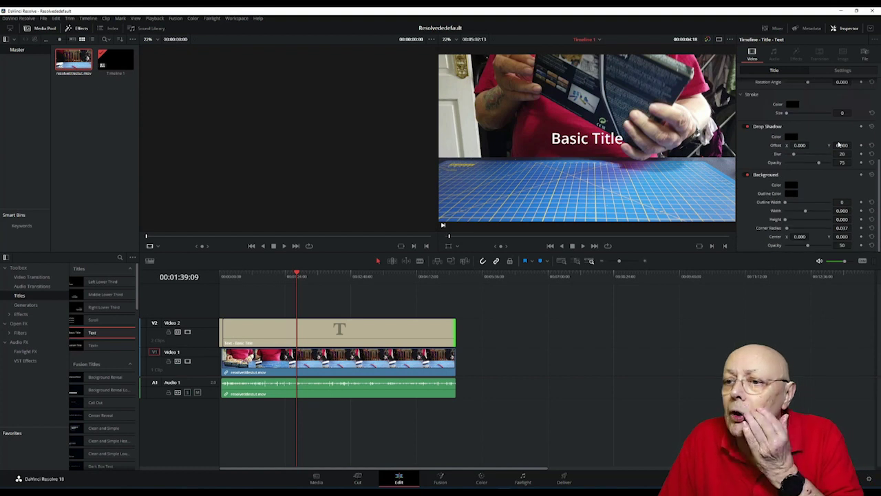
scroll(839, 144, "up", 3)
left_click(785, 99)
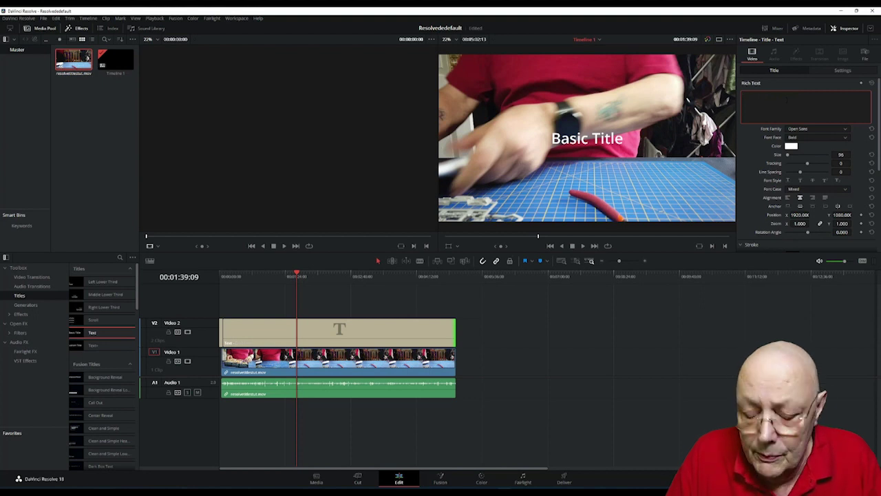
type("http")
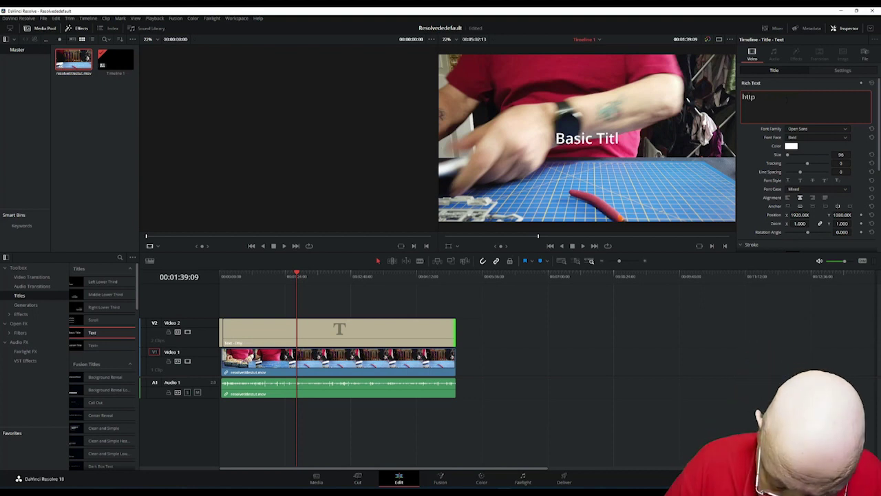
type("://")
type("woodys.")
type("tube")
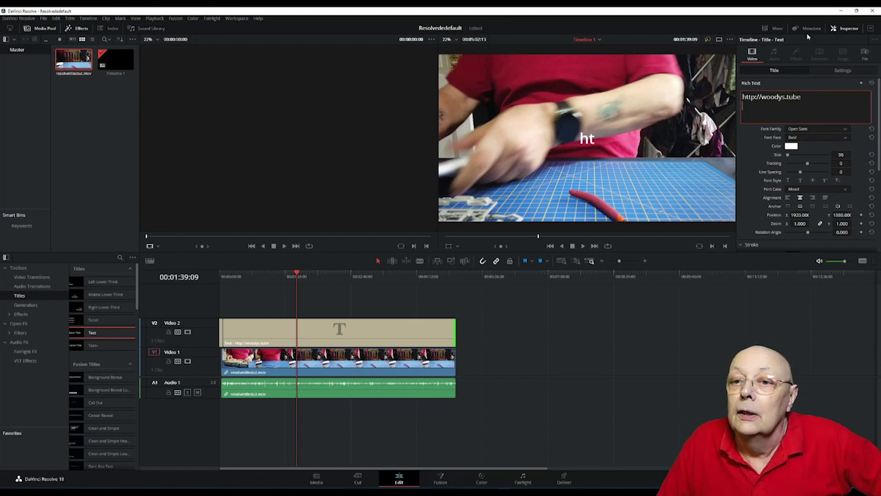
left_click(332, 334)
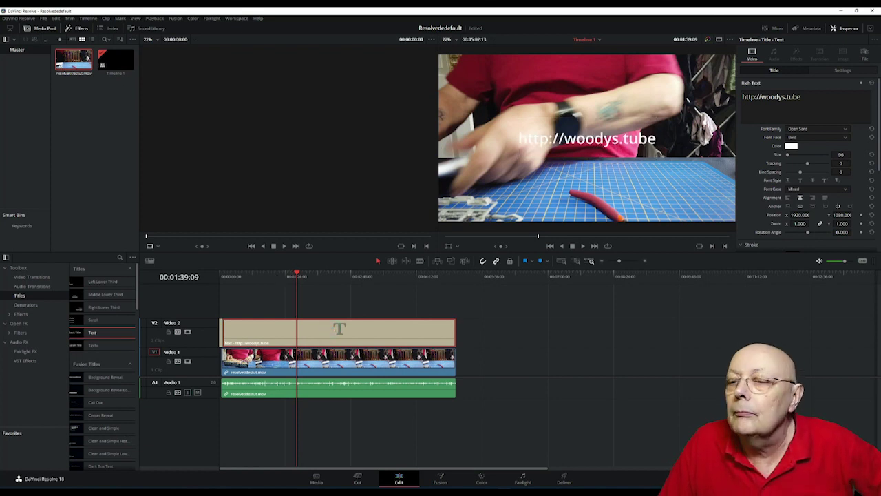
Keep the web address white, place it in the picture's upper-right corner at X 2867, Y 1888, and reduce its text size
left_click(791, 146)
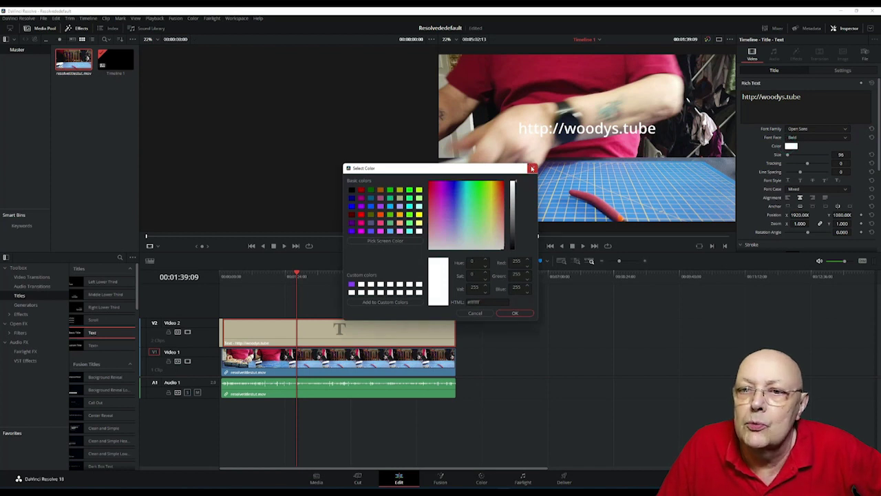
left_click(532, 169)
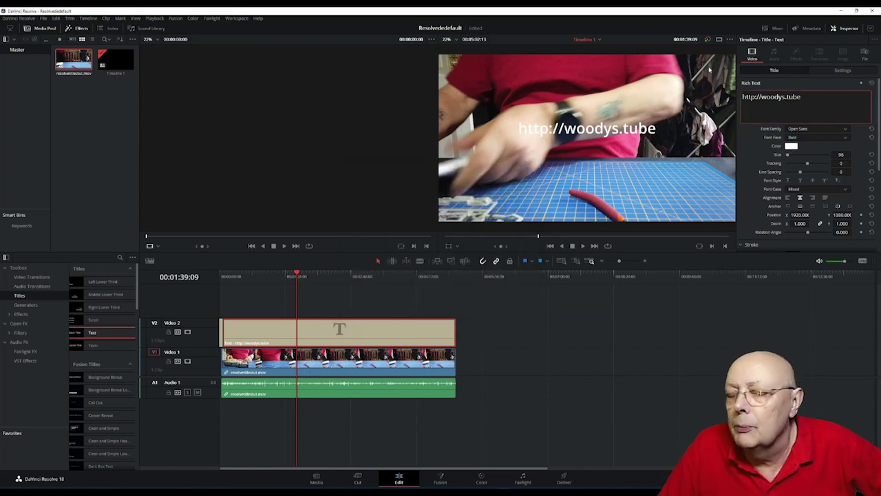
left_click(797, 215)
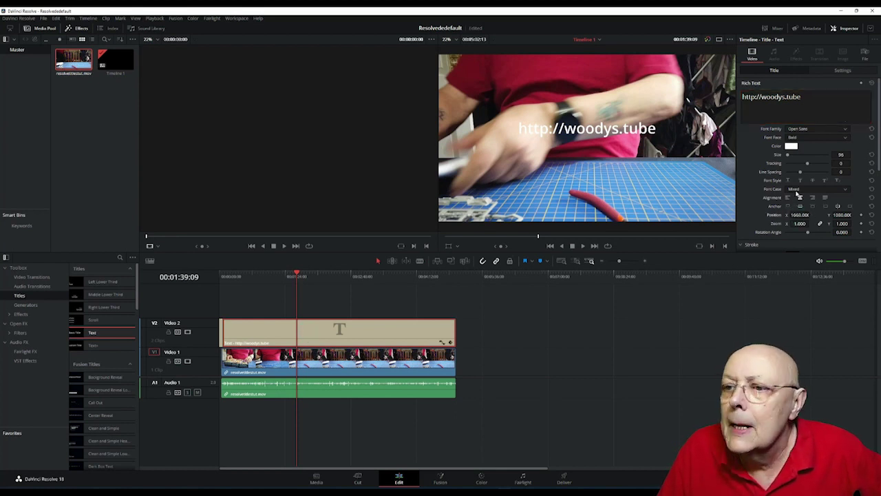
left_click_drag(796, 214, 855, 215)
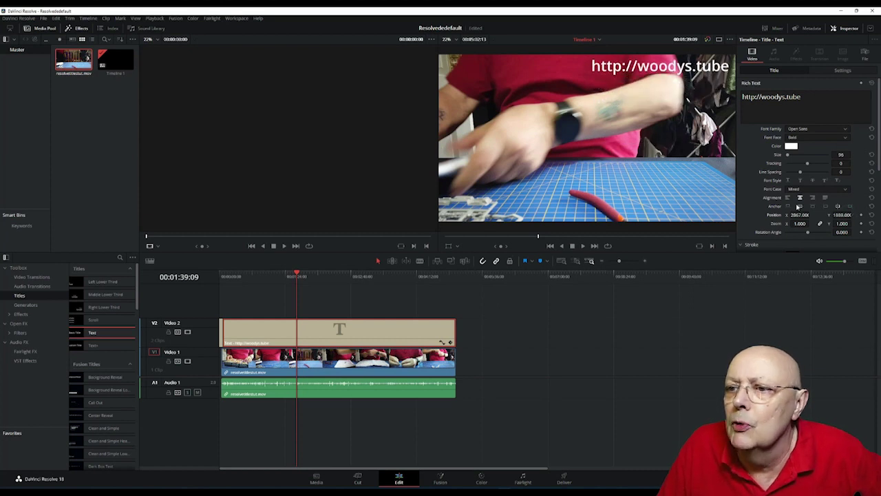
left_click_drag(787, 156, 769, 155)
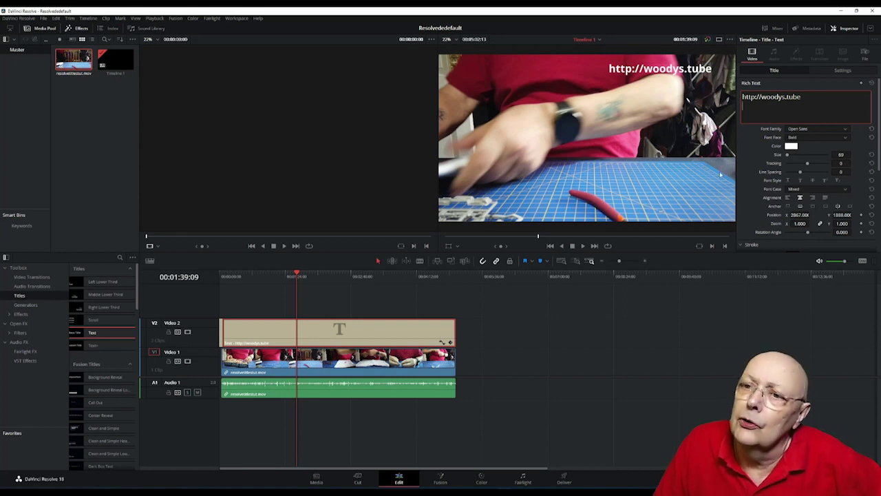
Give the web address title a yellow background (#ffff00) with a height of about 0.137
scroll(854, 194, "down", 5)
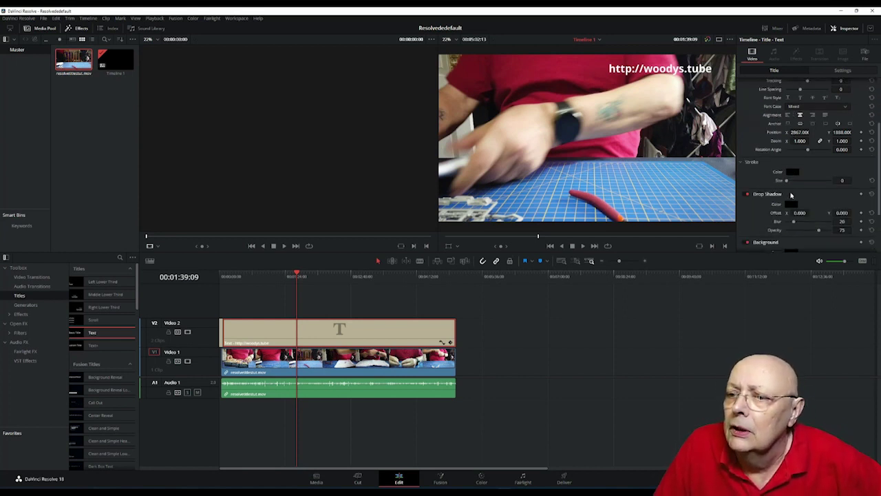
left_click(790, 212)
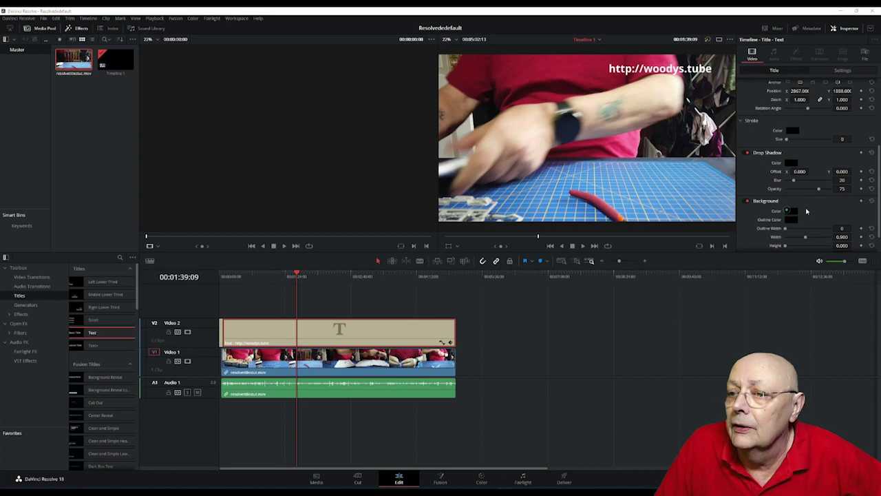
left_click(419, 214)
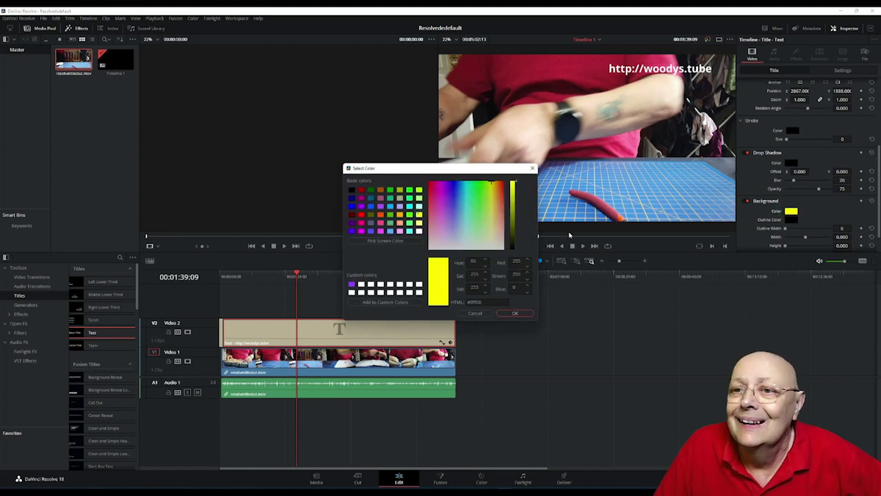
left_click(511, 313)
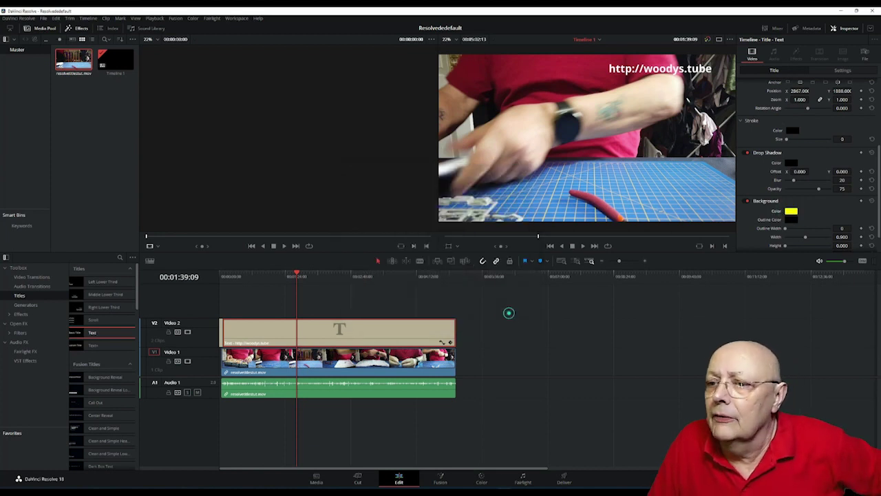
scroll(833, 210, "down", 1)
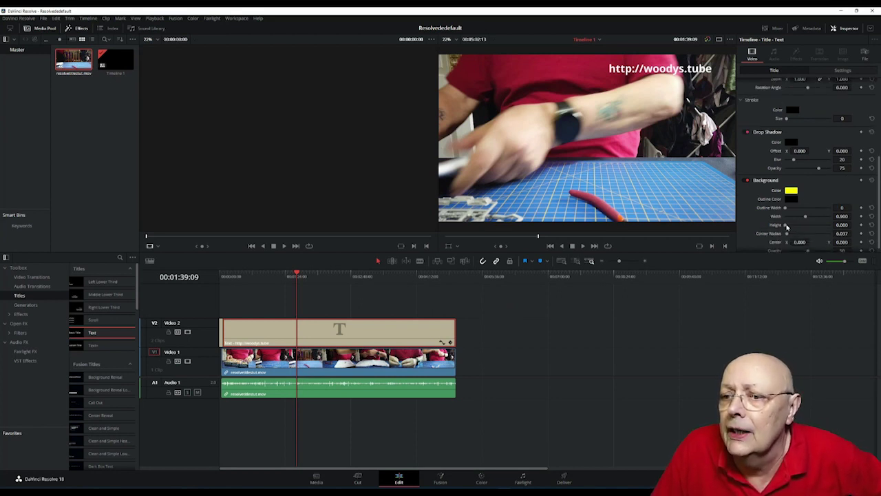
left_click_drag(785, 228, 789, 225)
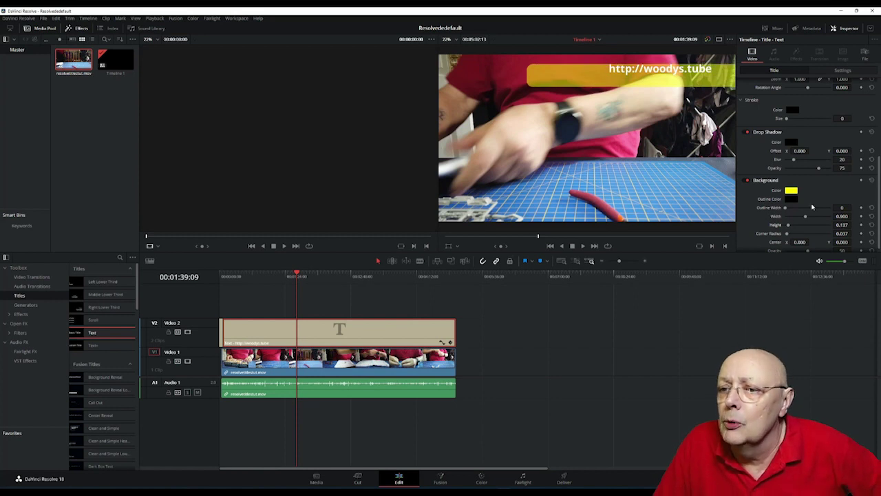
Narrow the web address title's background to a width of about 0.366 and set its center Y to 92
left_click_drag(806, 217, 793, 215)
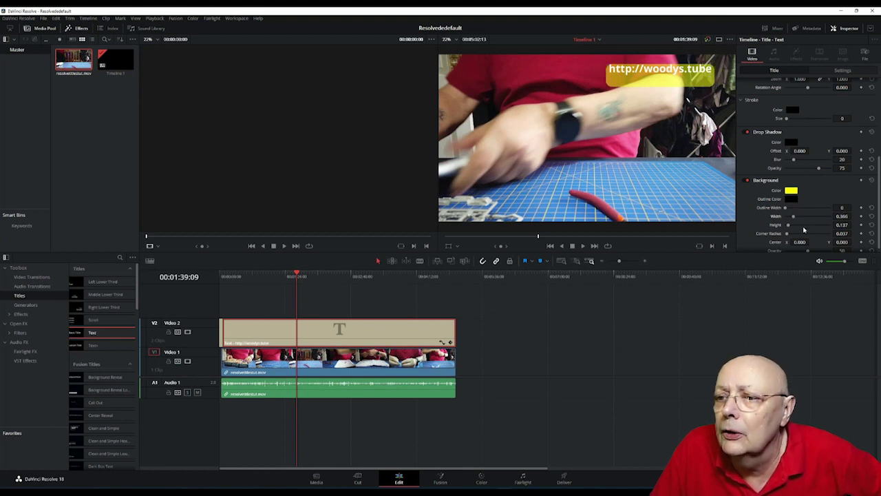
scroll(806, 210, "down", 1)
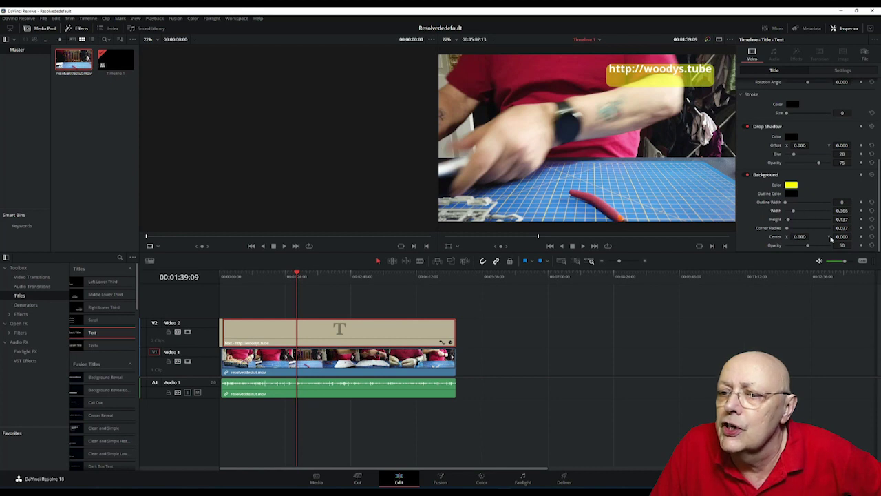
left_click_drag(846, 237, 851, 236)
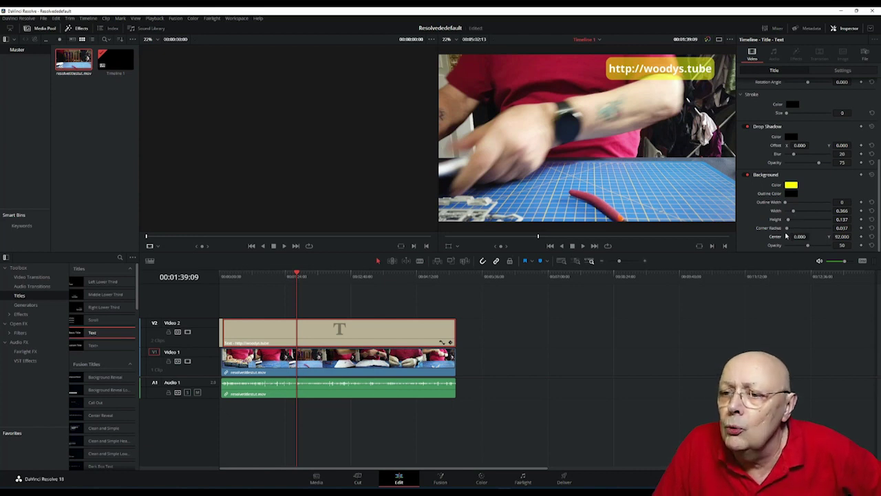
Widen the title background to about 0.458 and round its ends with a corner radius of about 0.313
left_click_drag(788, 229, 785, 229)
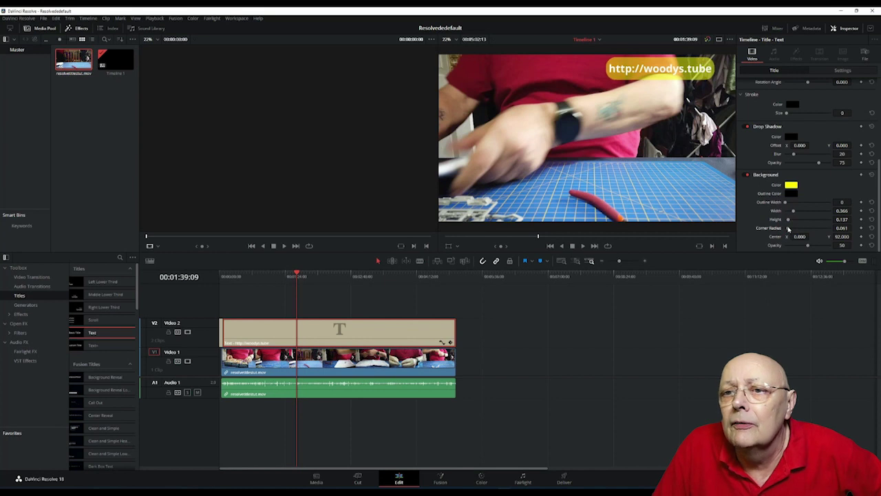
left_click_drag(792, 212, 796, 217)
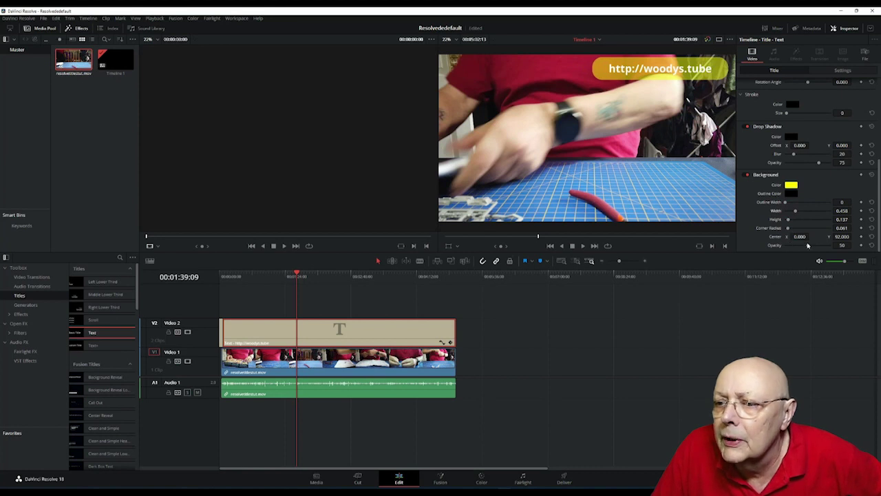
left_click_drag(788, 228, 799, 228)
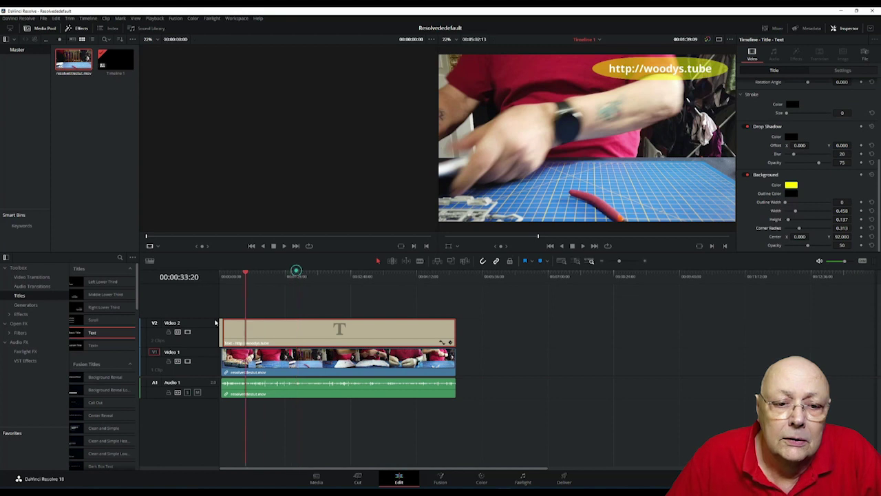
Play the timeline from its very beginning to preview the titles over the video
key("Home")
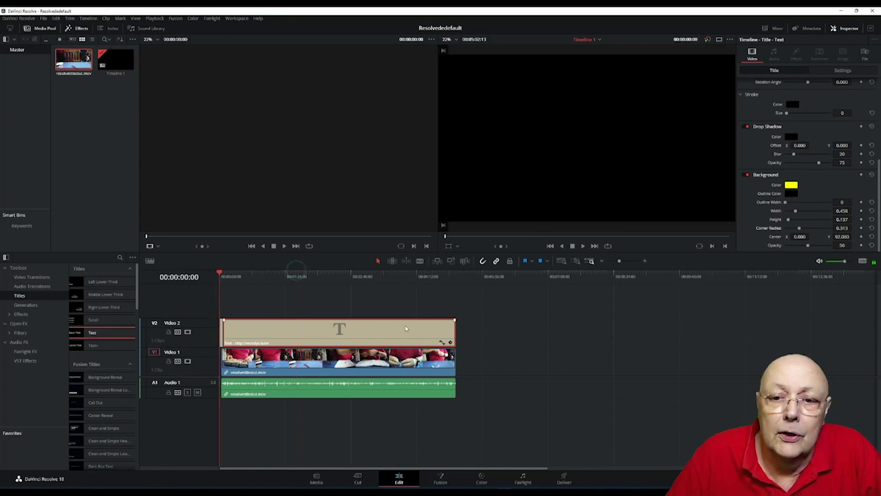
left_click(583, 246)
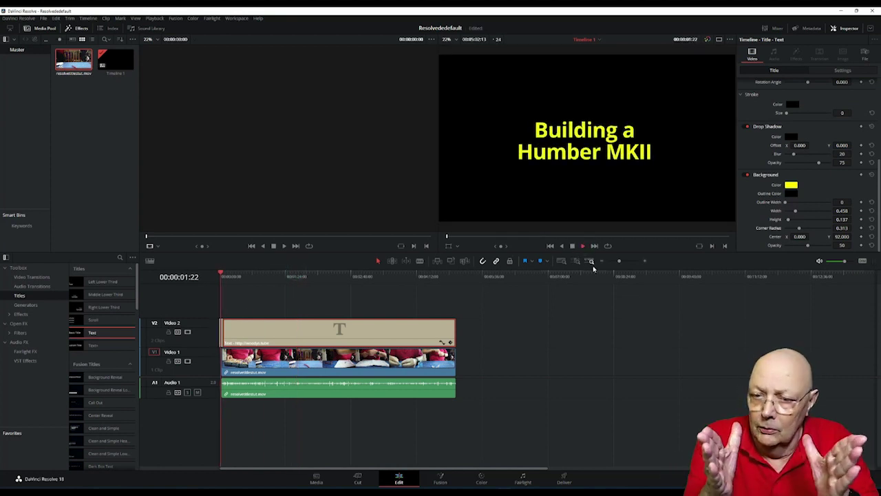